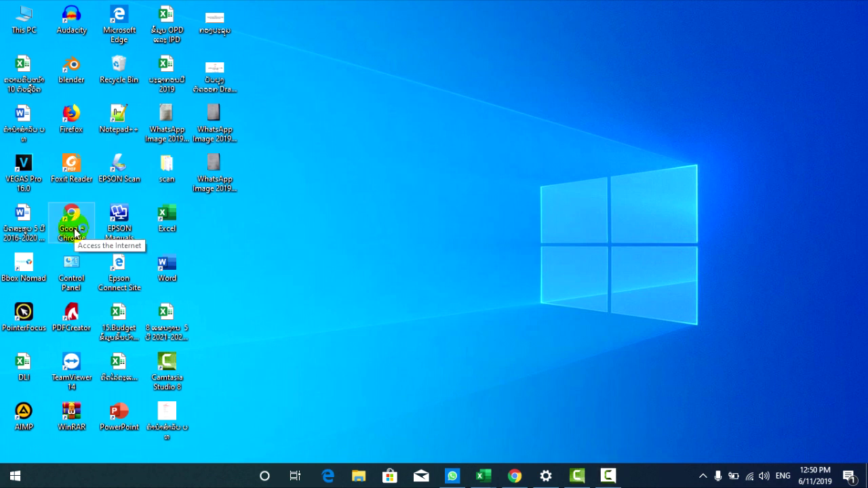
- Launch Chrome maximized and enter hmis.gov.la in the address bar
{"action": "double_click", "coordinate": [75, 230]}
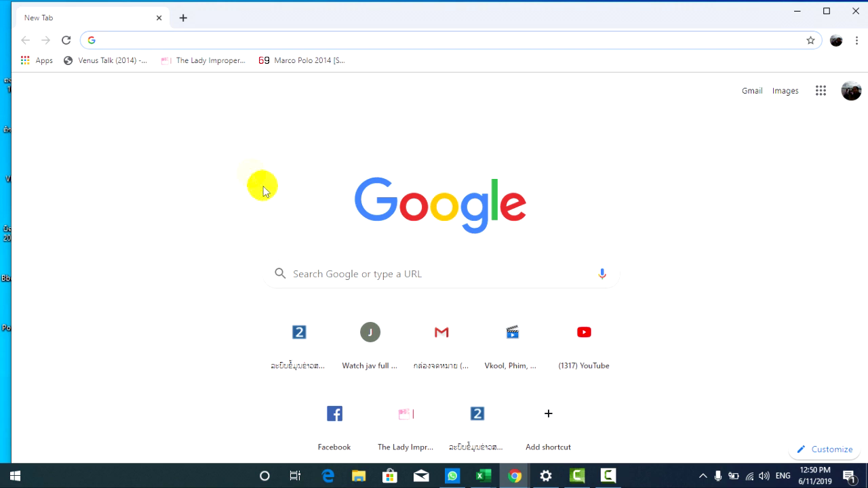
{"action": "left_click", "coordinate": [827, 12]}
{"action": "left_click", "coordinate": [126, 33]}
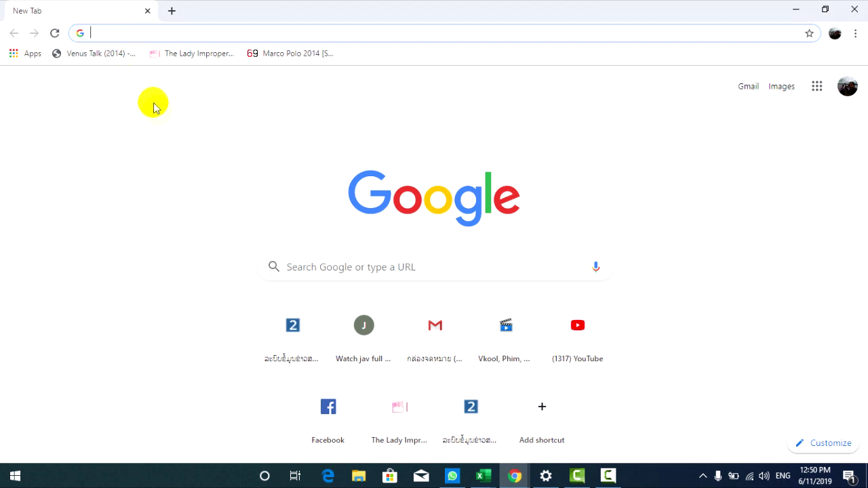
{"action": "left_click", "coordinate": [108, 32]}
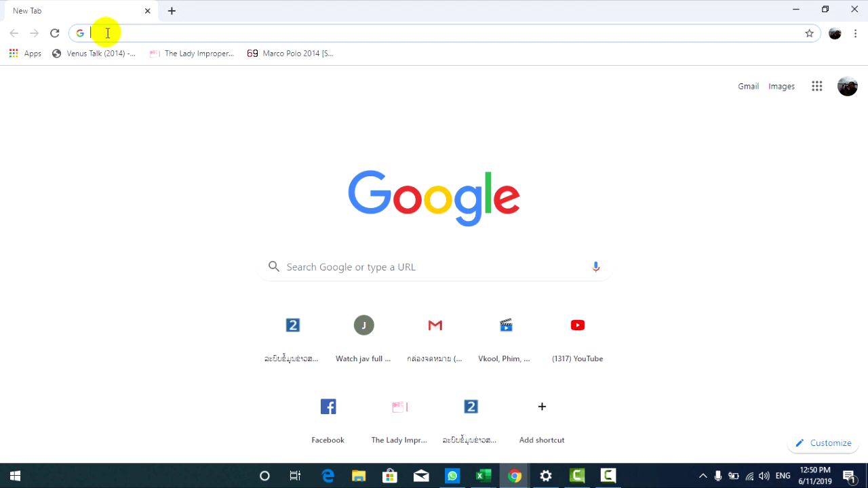
{"action": "left_click", "coordinate": [107, 33]}
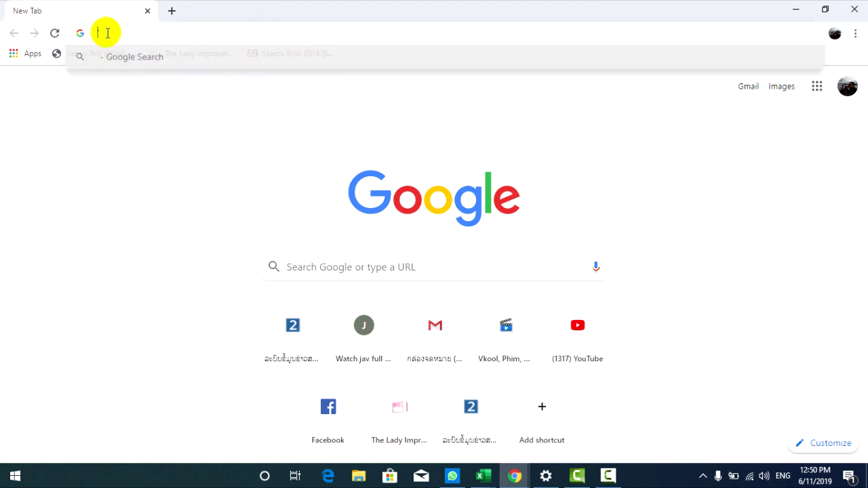
{"action": "key", "text": "Escape"}
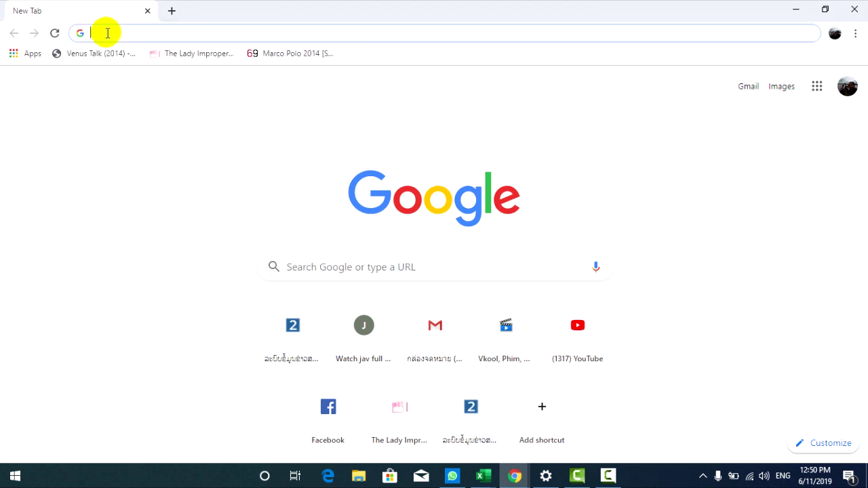
{"action": "type", "text": "h"}
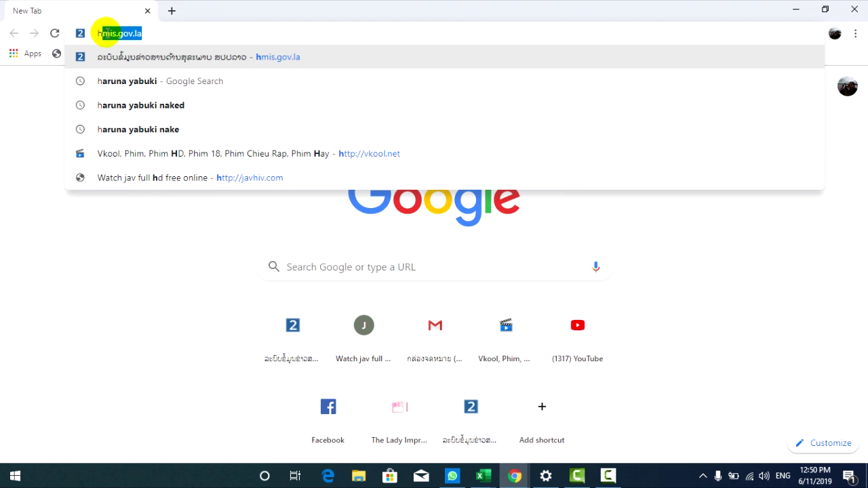
{"action": "type", "text": "mis.gov.la"}
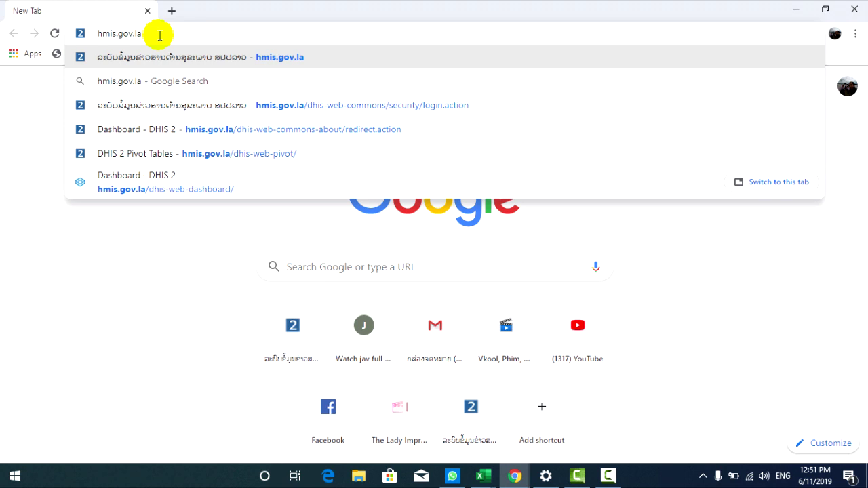
- Load hmis.gov.la and replace the Username field with the account username
{"action": "key", "text": "Return"}
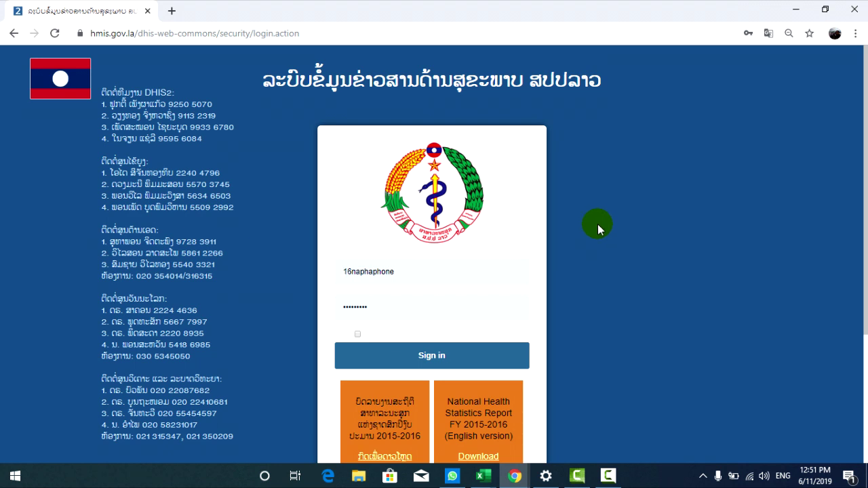
{"action": "left_click", "coordinate": [412, 272]}
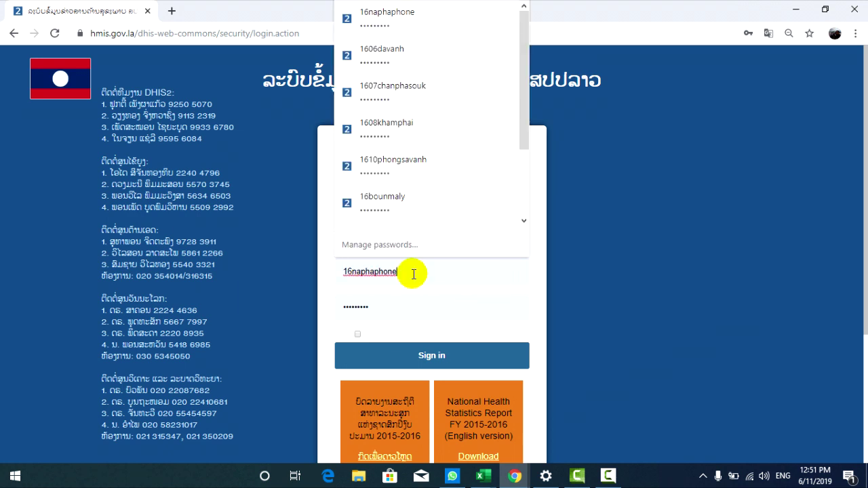
{"action": "left_click_drag", "start_coordinate": [412, 274], "coordinate": [333, 273]}
{"action": "left_click", "coordinate": [387, 312]}
{"action": "left_click", "coordinate": [387, 311]}
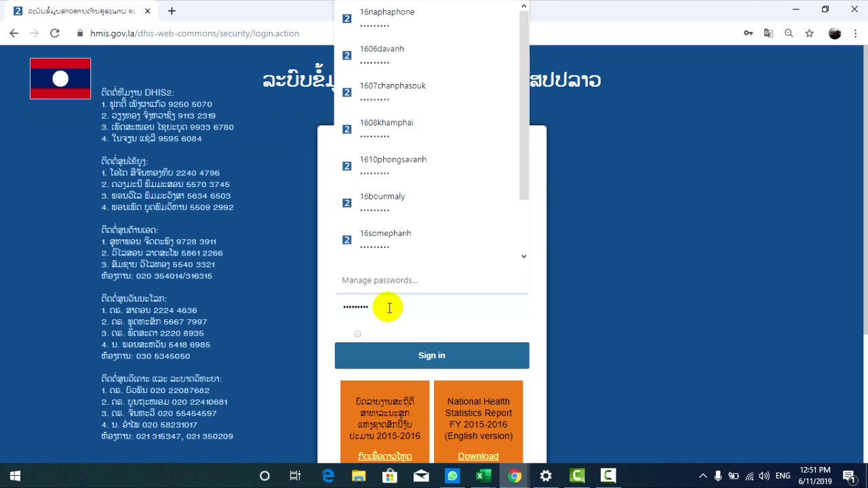
{"action": "left_click", "coordinate": [655, 266]}
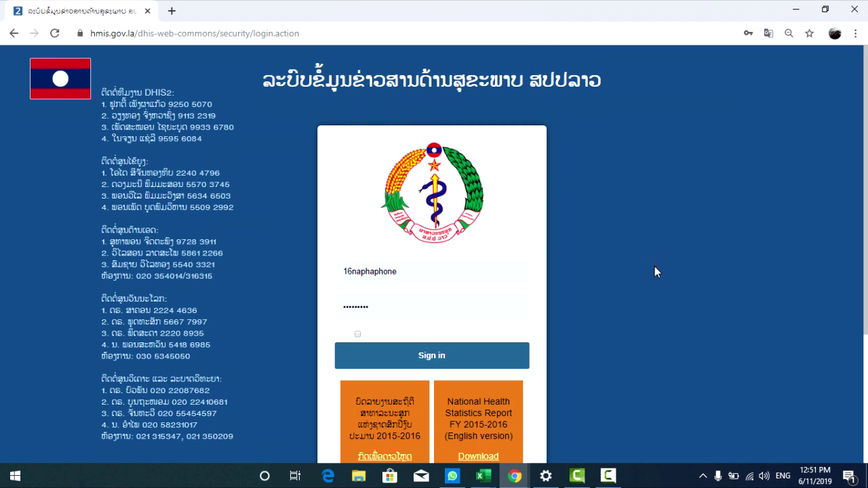
{"action": "left_click_drag", "start_coordinate": [416, 274], "coordinate": [339, 275]}
{"action": "key", "text": "BackSpace"}
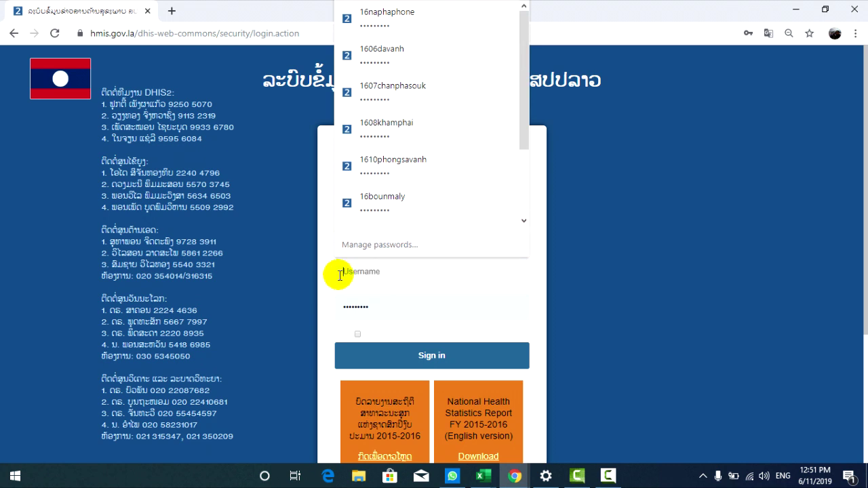
{"action": "type", "text": "16napha"}
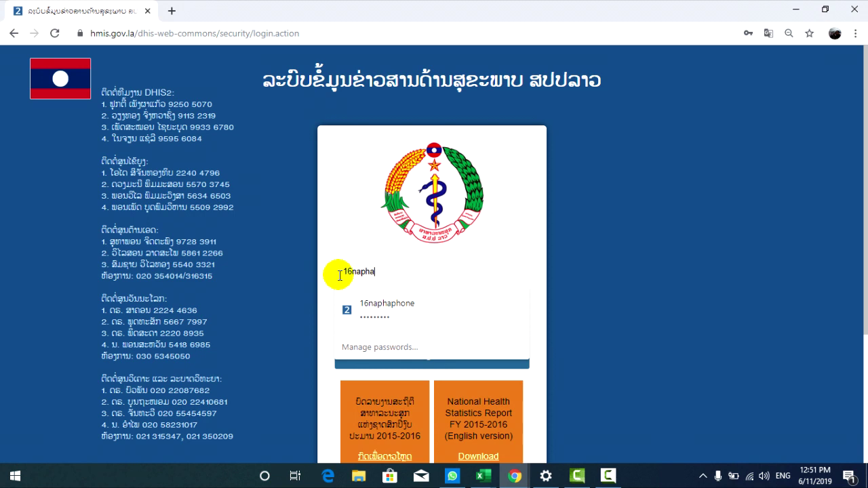
{"action": "type", "text": "phone"}
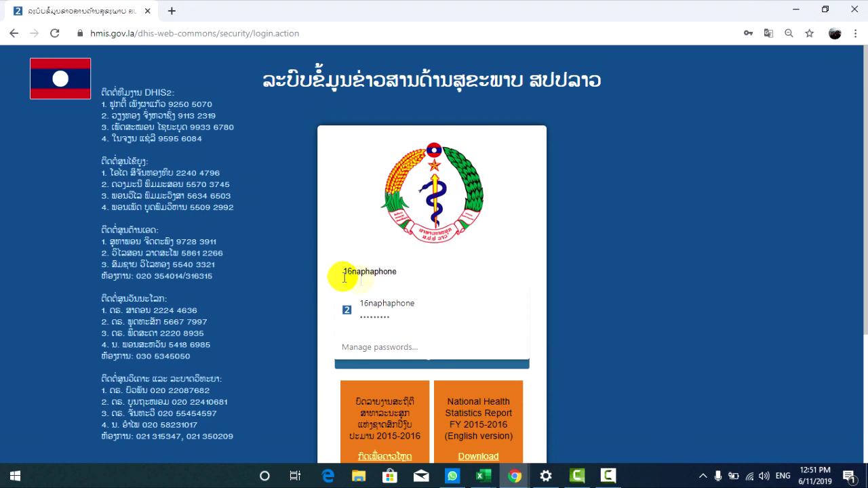
{"action": "left_click", "coordinate": [402, 319]}
- Replace the password with the account password and submit the login
{"action": "left_click", "coordinate": [377, 312]}
{"action": "double_click", "coordinate": [379, 311]}
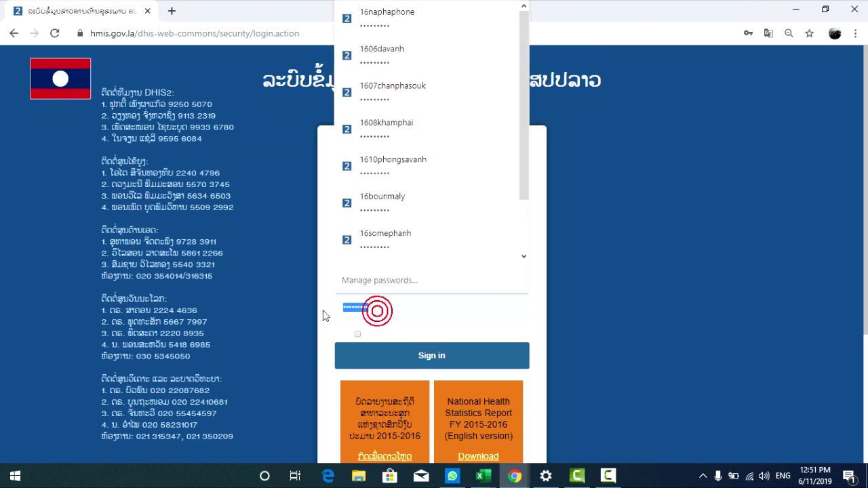
{"action": "key", "text": "BackSpace"}
{"action": "type", "text": "1"}
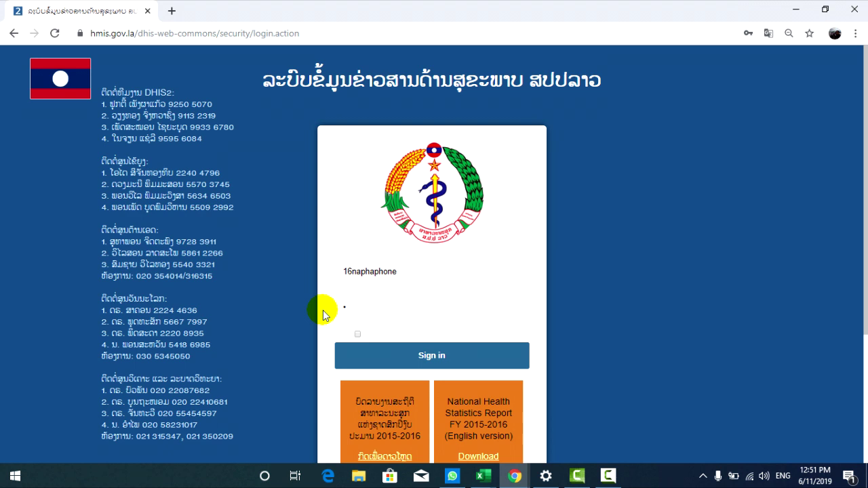
{"action": "type", "text": "11111111"}
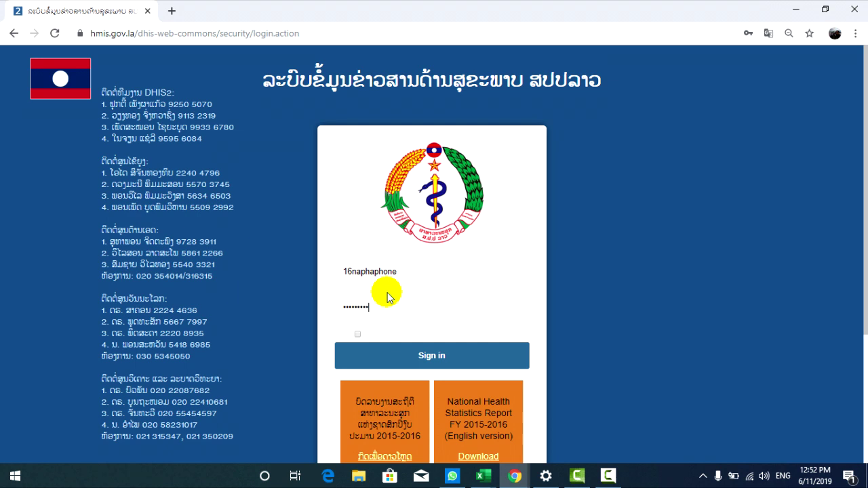
{"action": "left_click", "coordinate": [430, 361]}
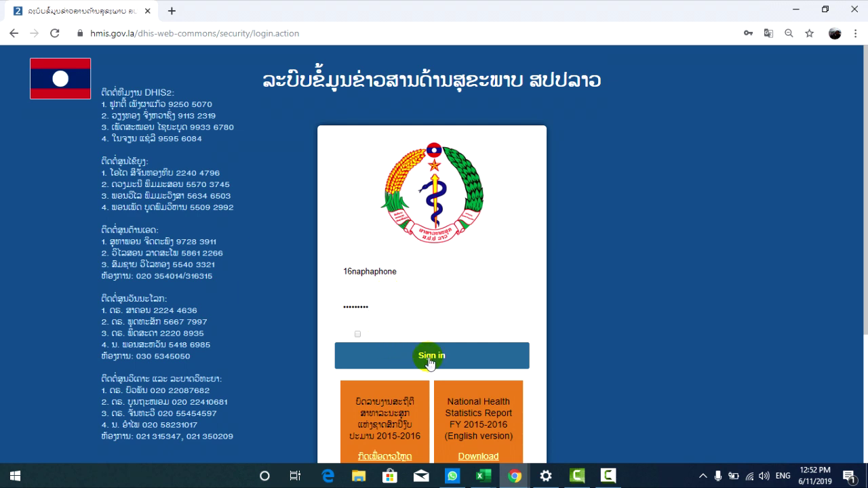
- Recheck the username and password after the invalid-login message and sign in again
{"action": "scroll", "coordinate": [674, 318], "scroll_direction": "up", "scroll_amount": 3}
{"action": "left_click", "coordinate": [403, 272]}
{"action": "left_click", "coordinate": [413, 238]}
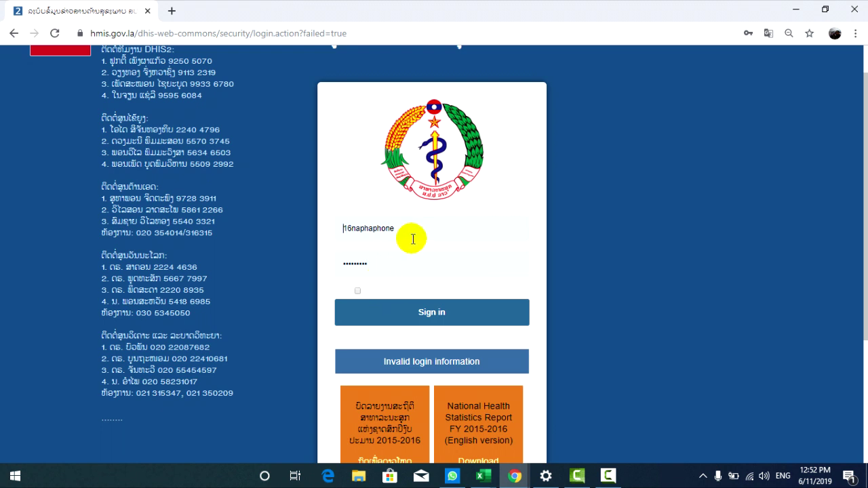
{"action": "key", "text": "Escape"}
{"action": "left_click", "coordinate": [416, 317]}
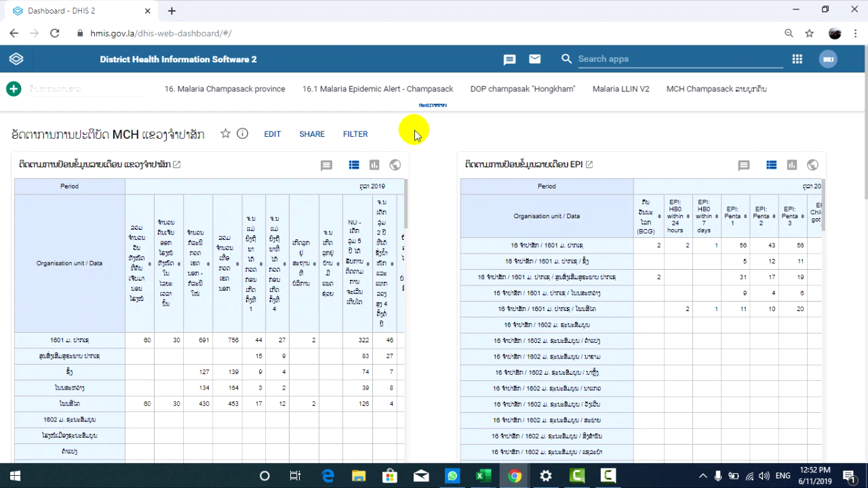
- Launch the Browser Cache Cleaner app from the DHIS 2 apps menu
{"action": "left_click", "coordinate": [797, 61]}
{"action": "left_click", "coordinate": [797, 61]}
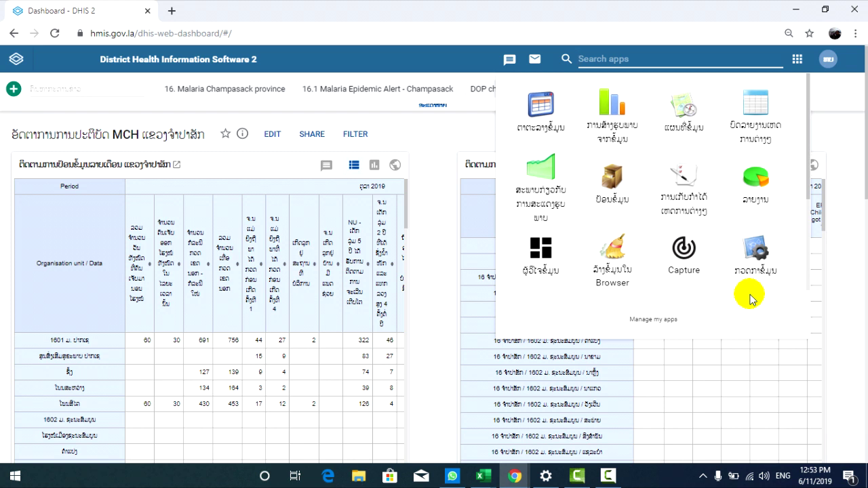
{"action": "left_click", "coordinate": [619, 277]}
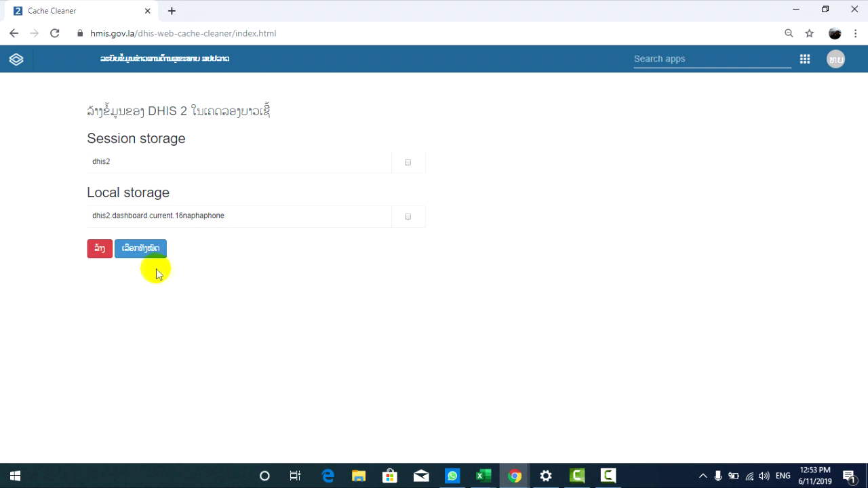
- Select all session storage entries and clear them, confirming the dialog
{"action": "left_click", "coordinate": [140, 251]}
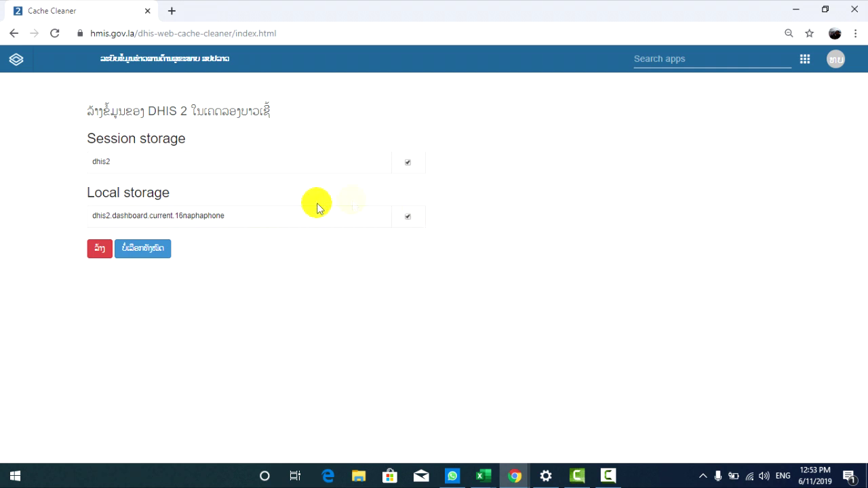
{"action": "left_click", "coordinate": [98, 250]}
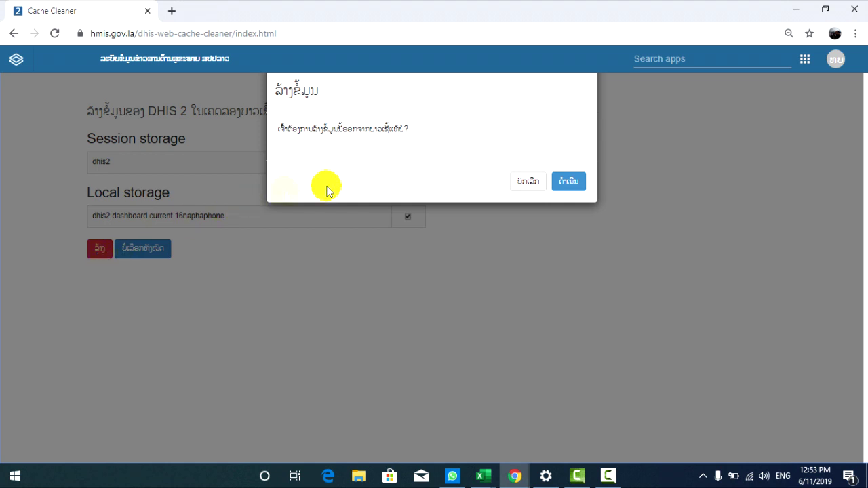
{"action": "left_click", "coordinate": [570, 181]}
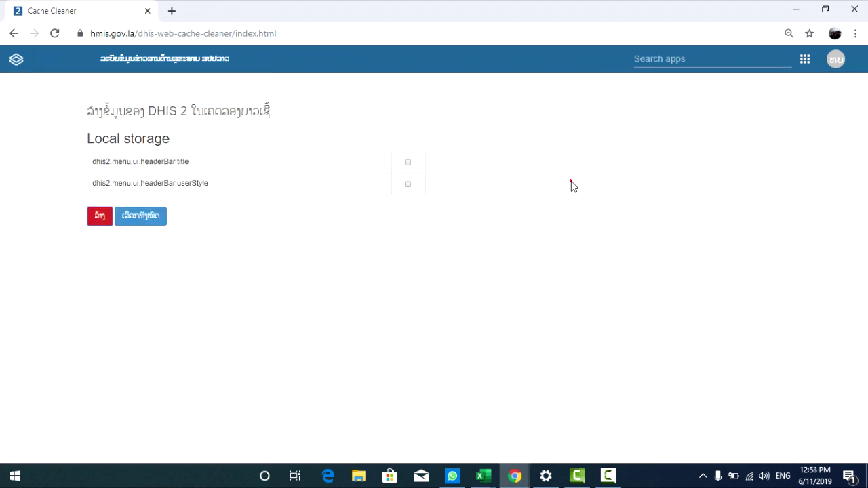
- Select all local storage entries and clear them, confirming the dialog
{"action": "left_click", "coordinate": [141, 219]}
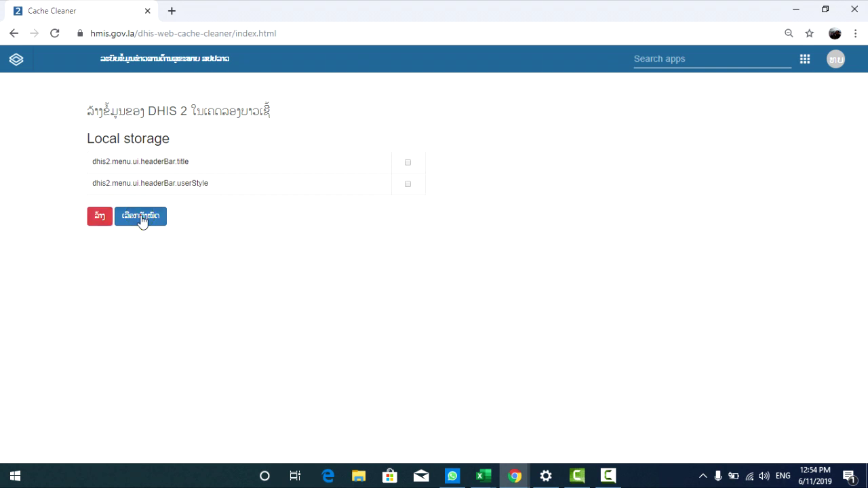
{"action": "left_click", "coordinate": [100, 218]}
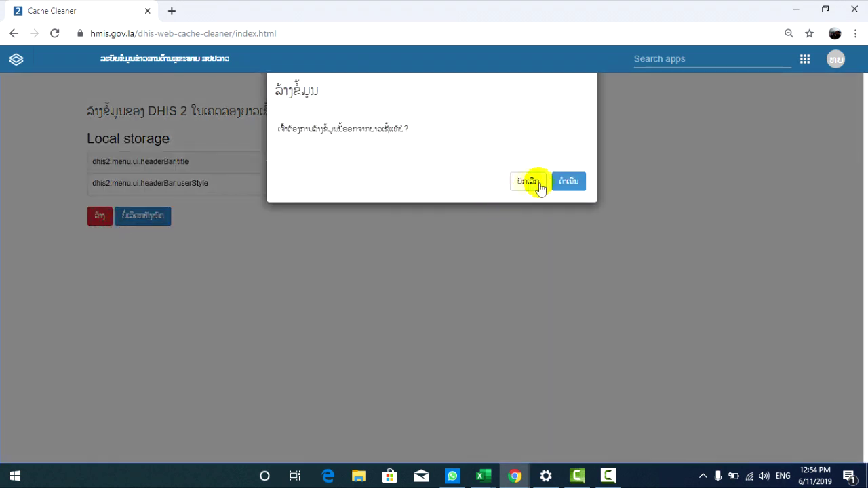
{"action": "left_click", "coordinate": [565, 182]}
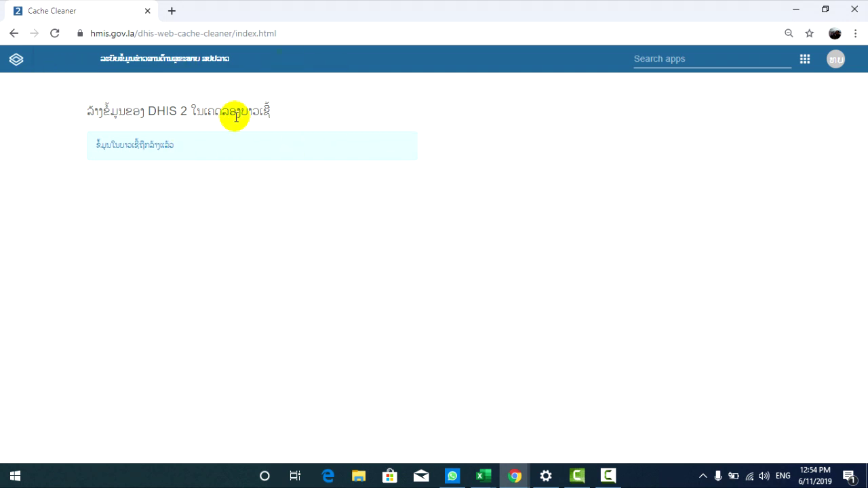
- Launch the Data Entry app from the DHIS 2 apps menu
{"action": "left_click", "coordinate": [806, 62]}
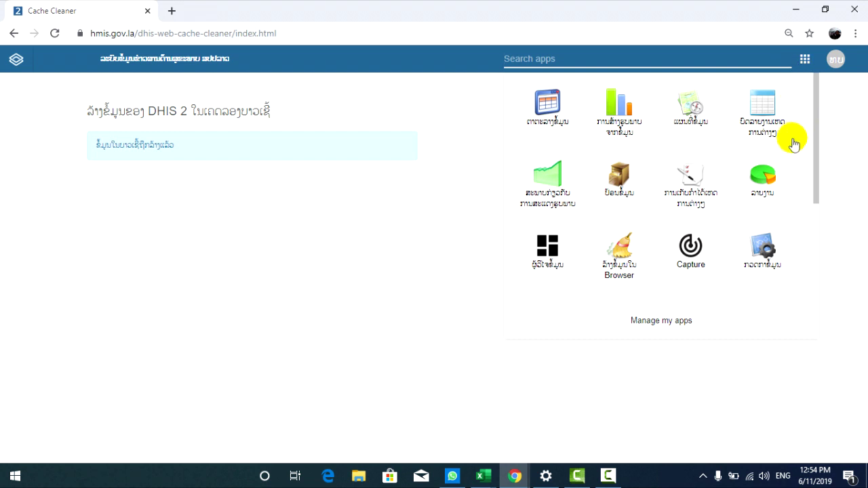
{"action": "left_click", "coordinate": [623, 193]}
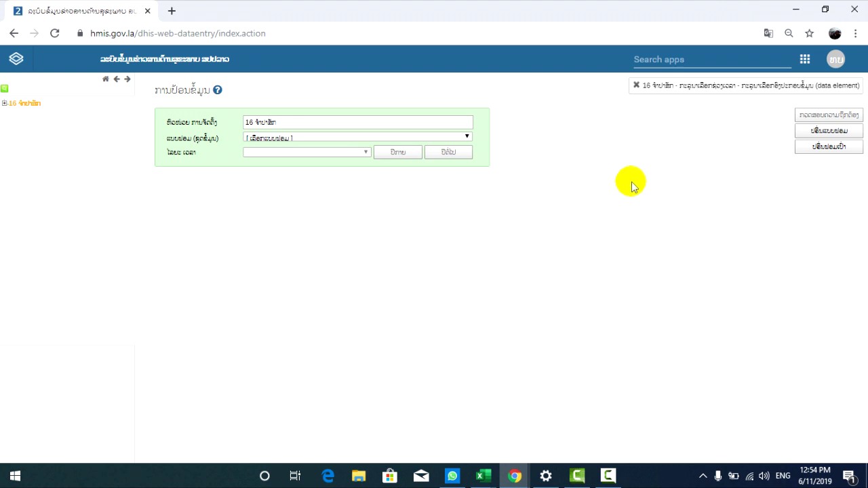
- Expand province 16 in the organisation tree and select its second AH hospital
{"action": "left_click", "coordinate": [4, 104]}
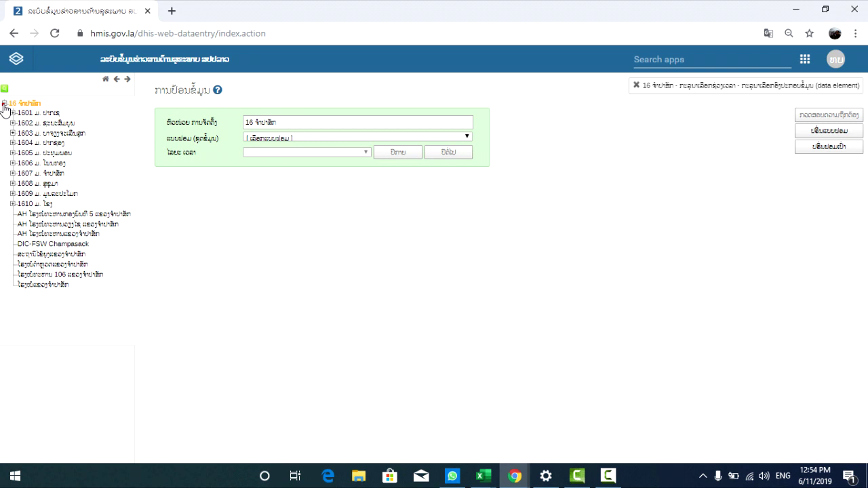
{"action": "left_click", "coordinate": [4, 105]}
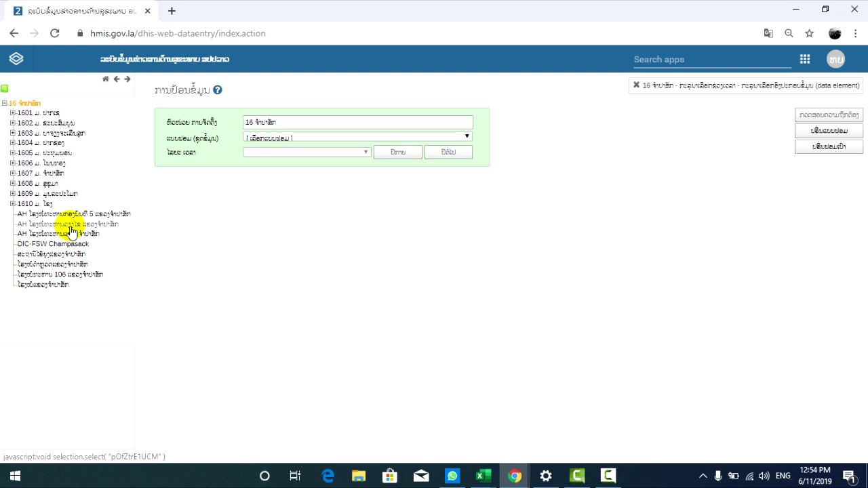
{"action": "left_click", "coordinate": [70, 224]}
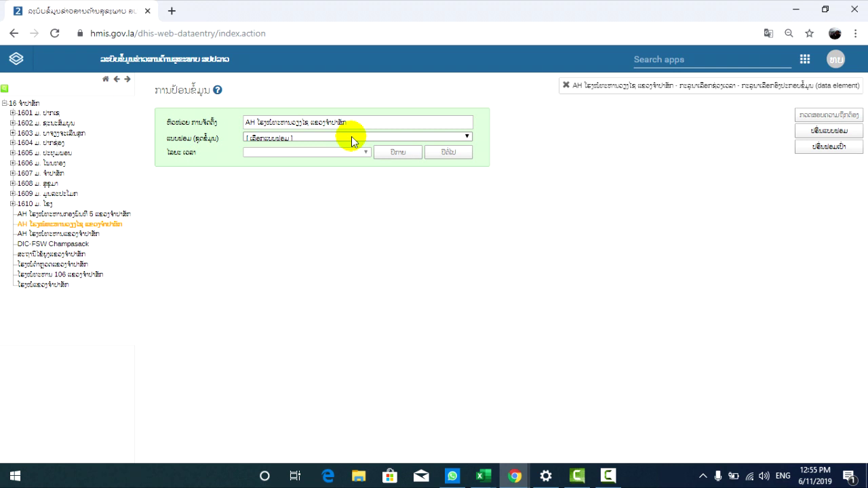
- Select the version 2 outpatient (OPD) form as the data set
{"action": "left_click", "coordinate": [389, 139]}
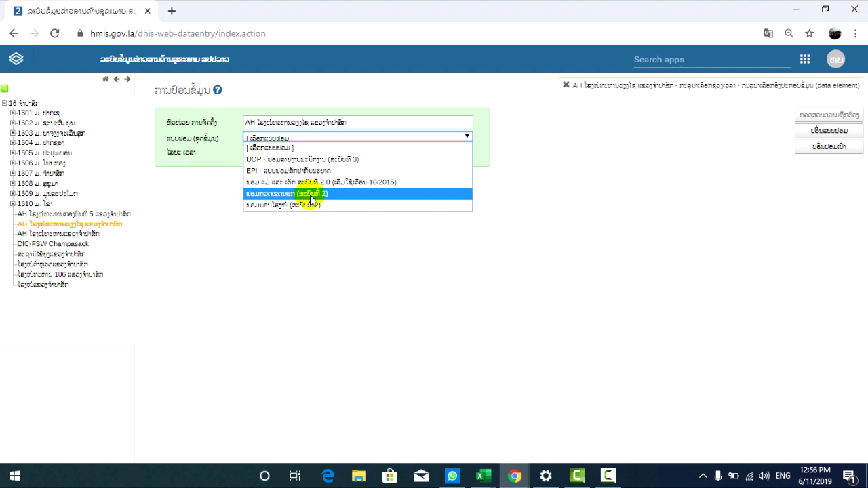
{"action": "left_click", "coordinate": [311, 195]}
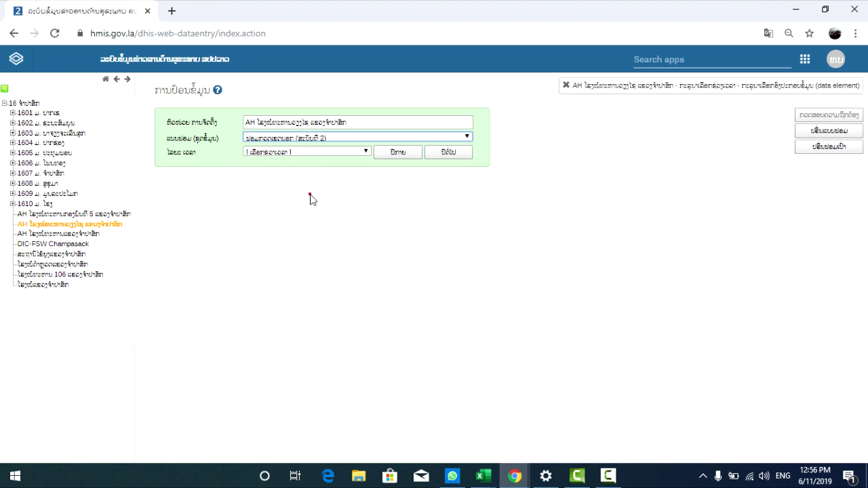
{"action": "left_click", "coordinate": [310, 194]}
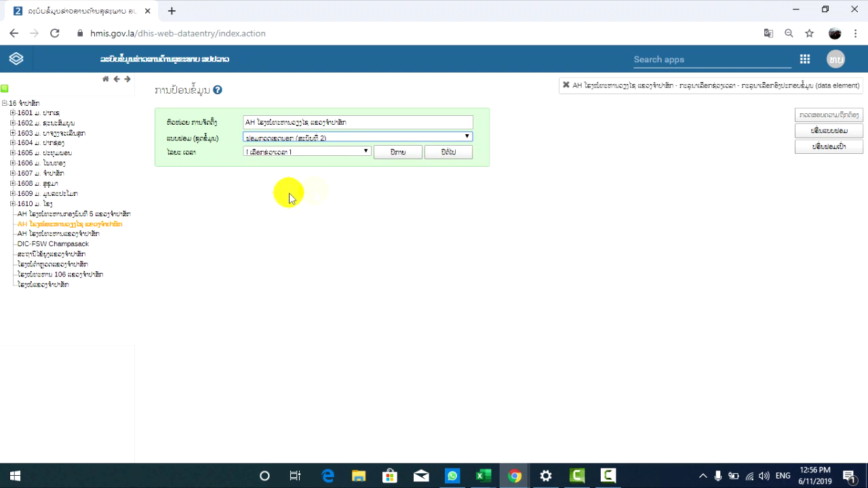
{"action": "left_click", "coordinate": [331, 150]}
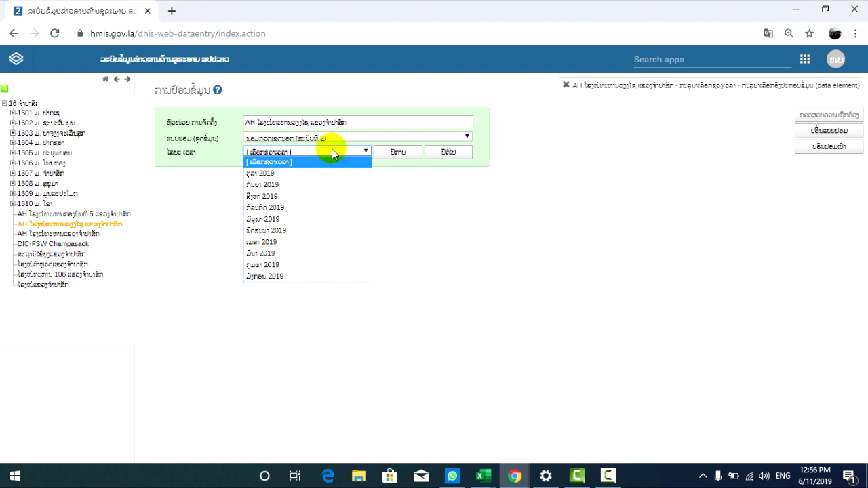
- Set the period to October 2019 and scroll through the loaded form
{"action": "left_click", "coordinate": [273, 176]}
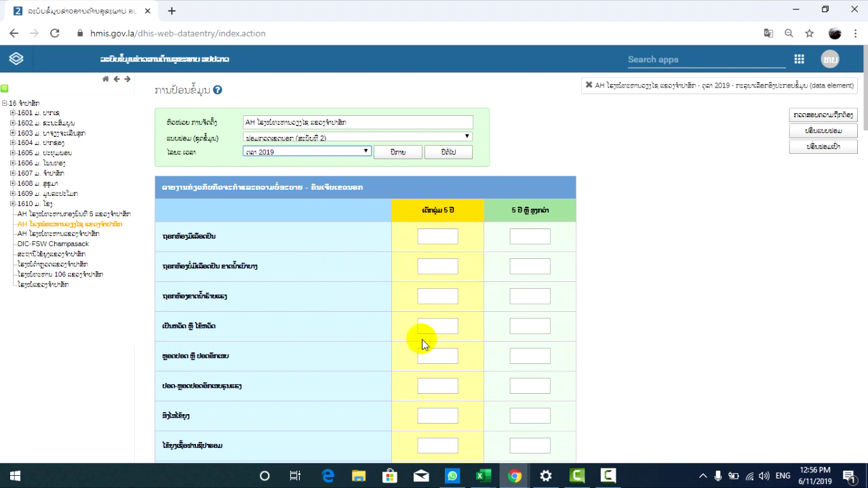
{"action": "scroll", "coordinate": [422, 342], "scroll_direction": "down", "scroll_amount": 15}
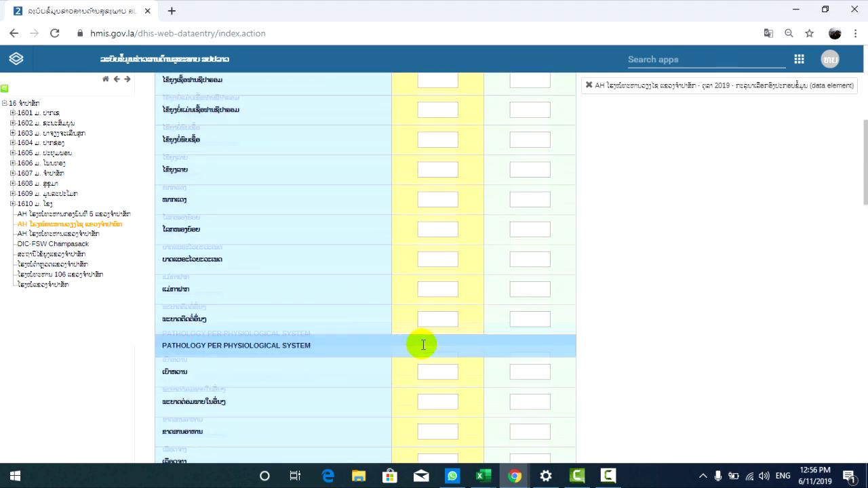
{"action": "scroll", "coordinate": [423, 345], "scroll_direction": "up", "scroll_amount": 15}
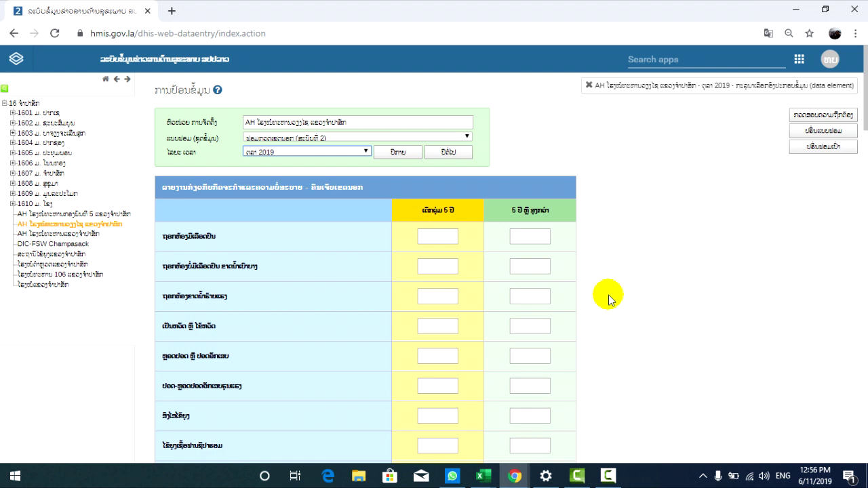
{"action": "scroll", "coordinate": [608, 298], "scroll_direction": "down", "scroll_amount": 1}
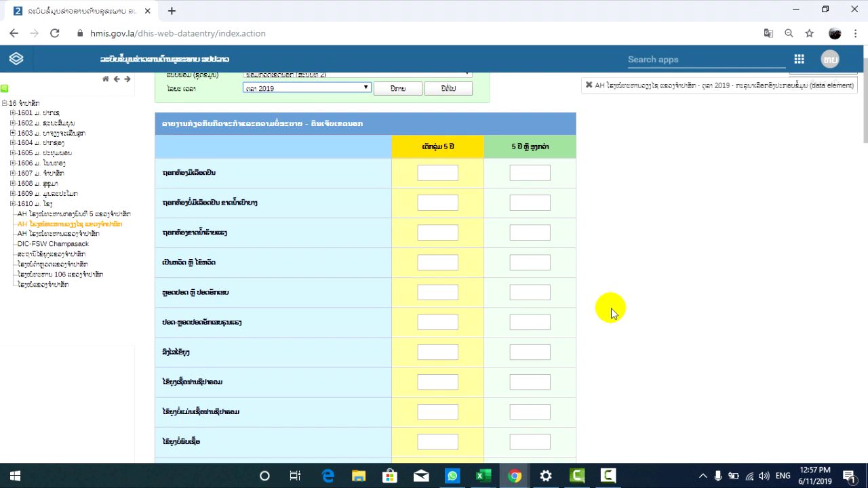
- Enter 5 (row 1, under 5), 6 (row 2, over 5) and 2 (row 7, under 5)
{"action": "left_click", "coordinate": [444, 175]}
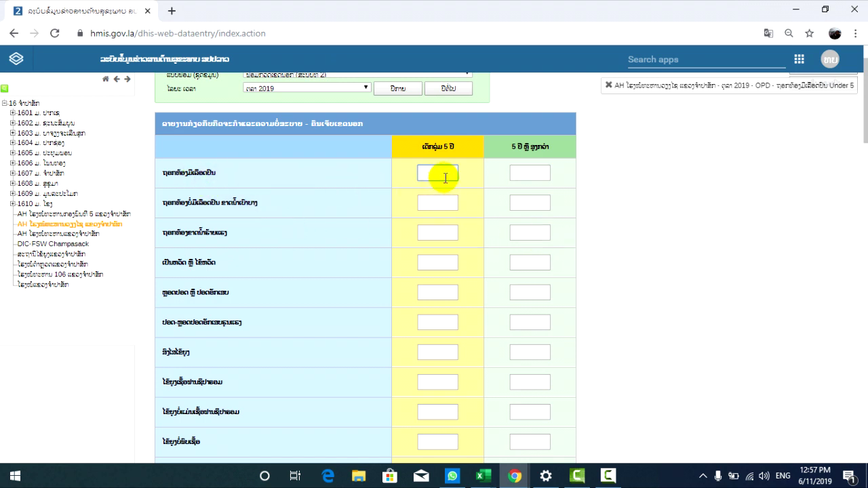
{"action": "type", "text": "ຂ"}
{"action": "left_click", "coordinate": [662, 231]}
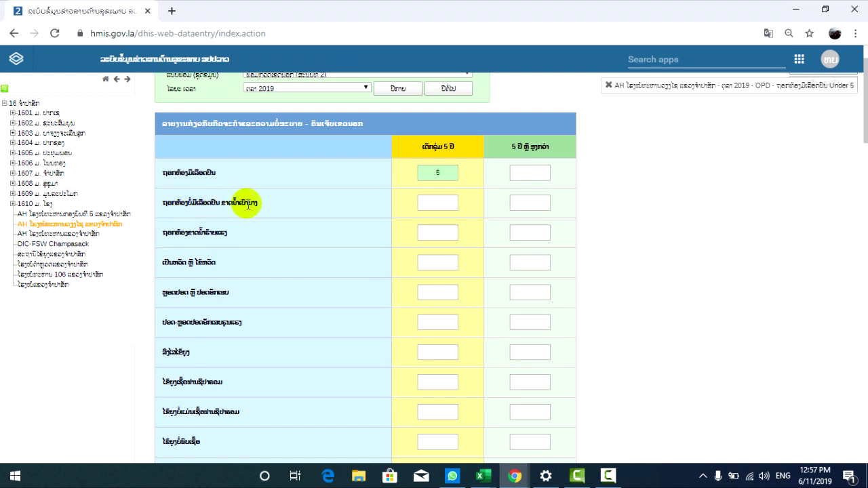
{"action": "left_click", "coordinate": [537, 202]}
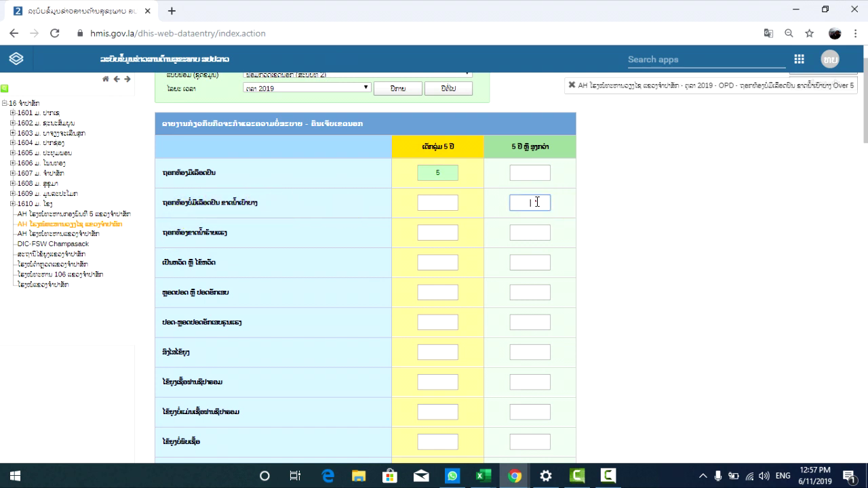
{"action": "type", "text": "6"}
{"action": "left_click", "coordinate": [643, 255]}
{"action": "scroll", "coordinate": [517, 314], "scroll_direction": "down", "scroll_amount": 1}
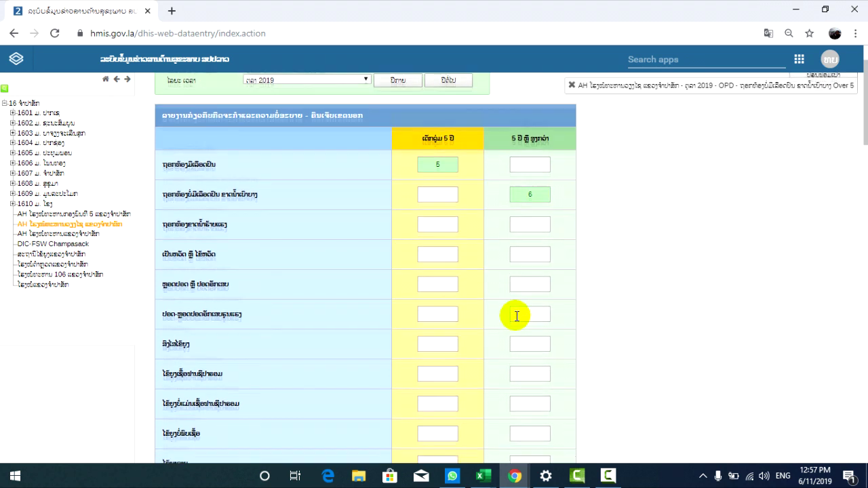
{"action": "left_click", "coordinate": [439, 290]}
{"action": "type", "text": "2"}
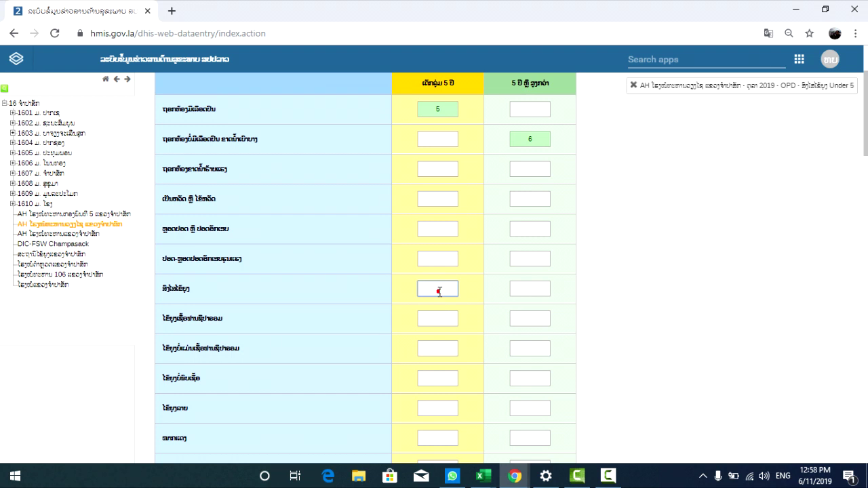
{"action": "left_click", "coordinate": [670, 268]}
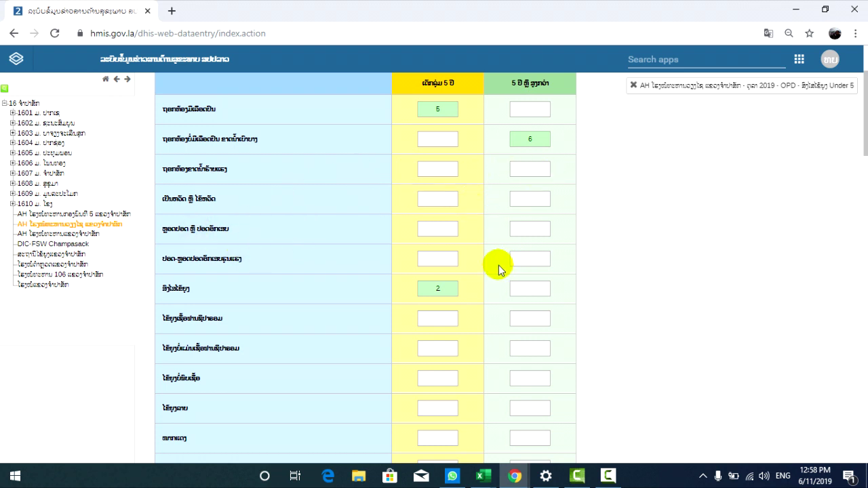
- Enter 2 in the '5 ปี ขึ้นไป' field of the first OTHER OPD SERVICES row and save it
{"action": "scroll", "coordinate": [502, 291], "scroll_direction": "down", "scroll_amount": 5}
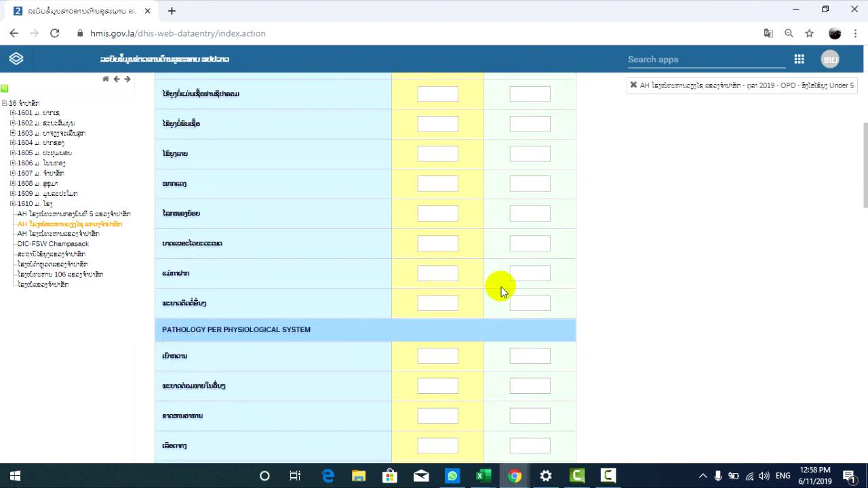
{"action": "scroll", "coordinate": [502, 290], "scroll_direction": "down", "scroll_amount": 2}
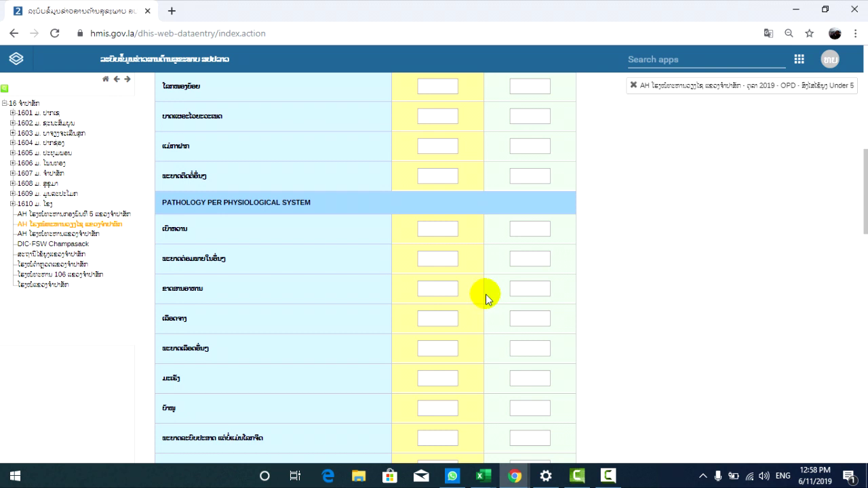
{"action": "scroll", "coordinate": [485, 293], "scroll_direction": "down", "scroll_amount": 2}
{"action": "scroll", "coordinate": [484, 295], "scroll_direction": "down", "scroll_amount": 3}
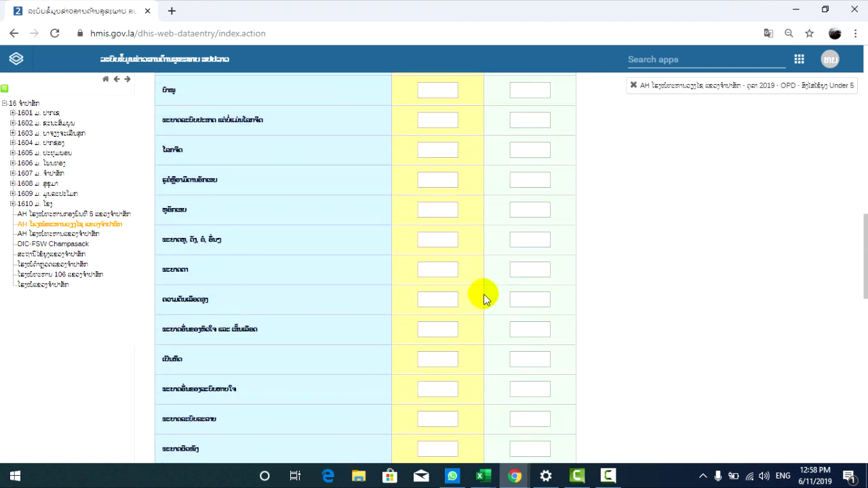
{"action": "scroll", "coordinate": [484, 298], "scroll_direction": "down", "scroll_amount": 3}
{"action": "scroll", "coordinate": [482, 302], "scroll_direction": "down", "scroll_amount": 2}
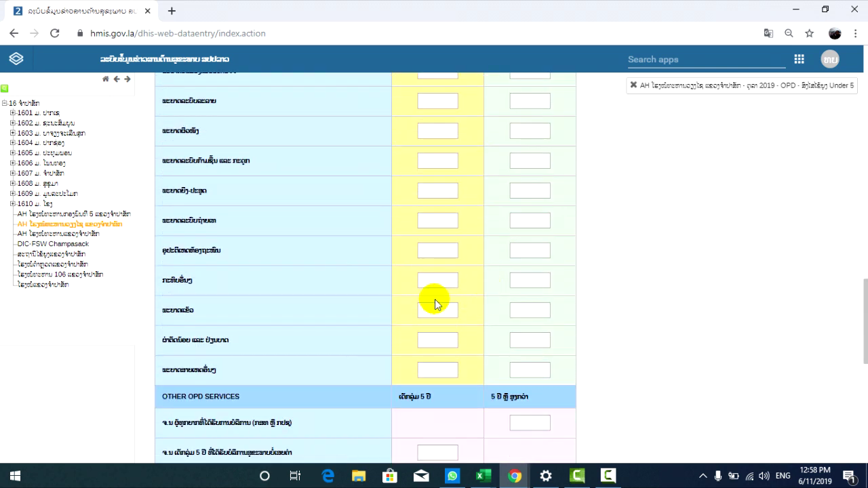
{"action": "scroll", "coordinate": [434, 301], "scroll_direction": "down", "scroll_amount": 1}
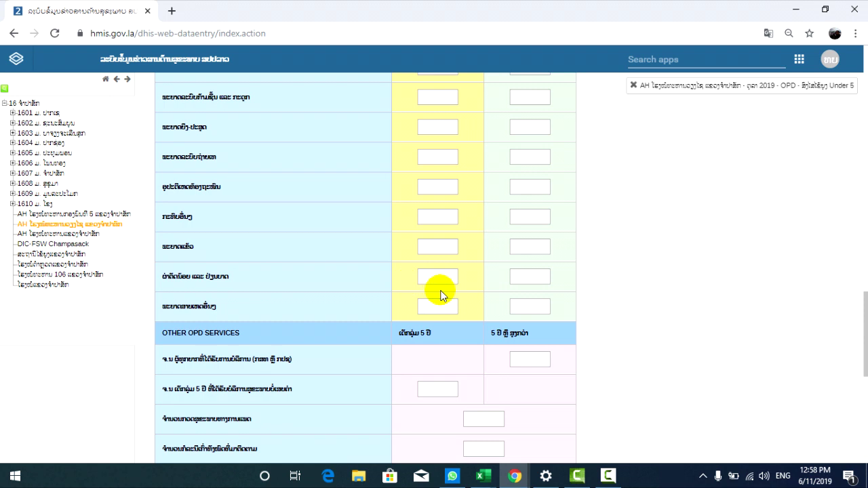
{"action": "scroll", "coordinate": [441, 295], "scroll_direction": "down", "scroll_amount": 2}
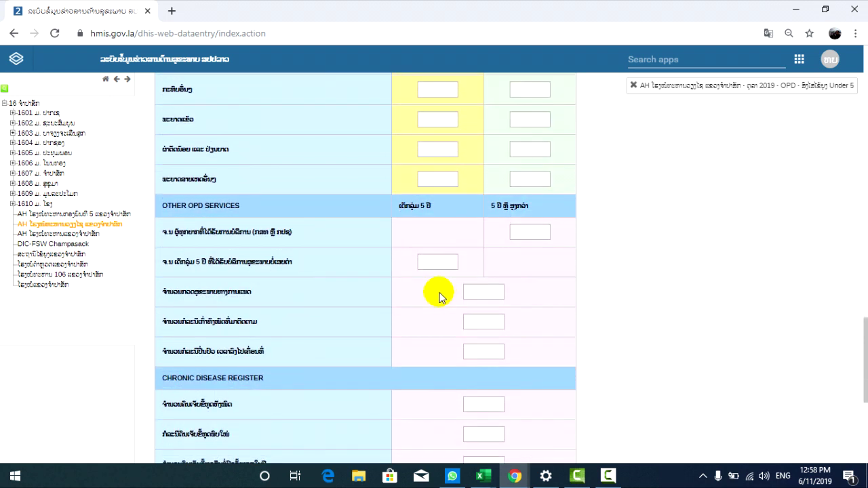
{"action": "left_click", "coordinate": [529, 232]}
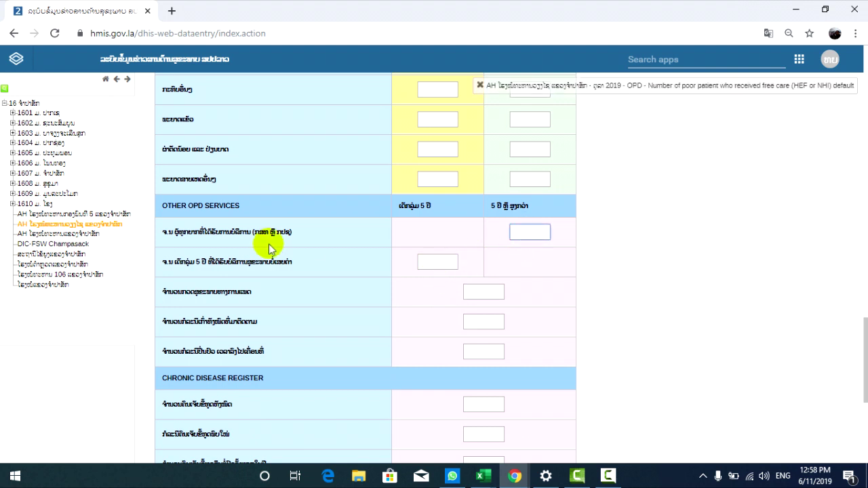
{"action": "type", "text": "2"}
{"action": "left_click", "coordinate": [541, 235]}
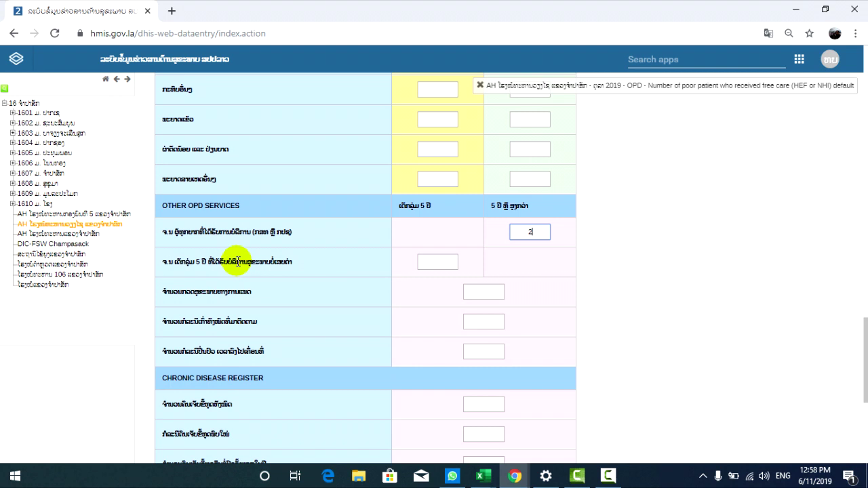
{"action": "left_click", "coordinate": [435, 262]}
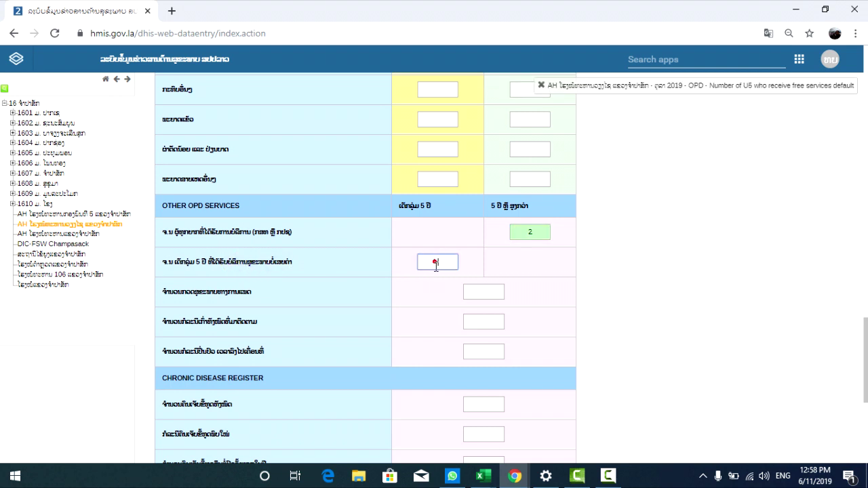
{"action": "scroll", "coordinate": [421, 331], "scroll_direction": "down", "scroll_amount": 1}
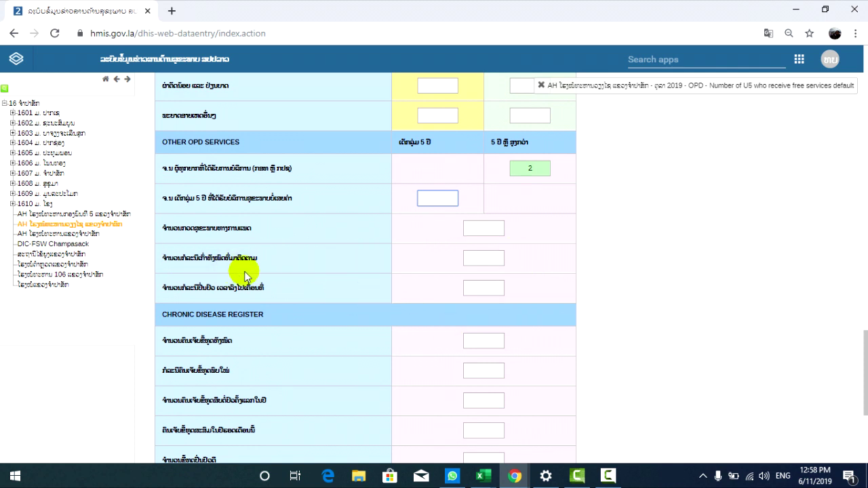
{"action": "scroll", "coordinate": [244, 314], "scroll_direction": "down", "scroll_amount": 1}
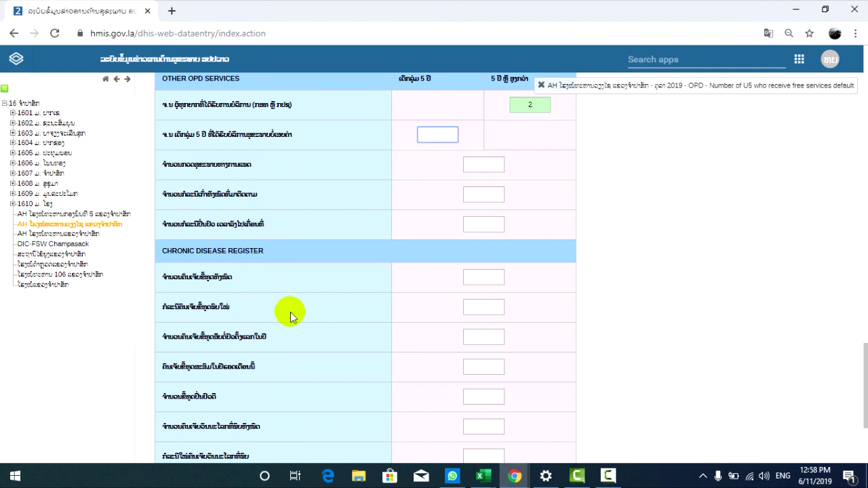
{"action": "scroll", "coordinate": [290, 314], "scroll_direction": "down", "scroll_amount": 1}
{"action": "scroll", "coordinate": [268, 302], "scroll_direction": "down", "scroll_amount": 2}
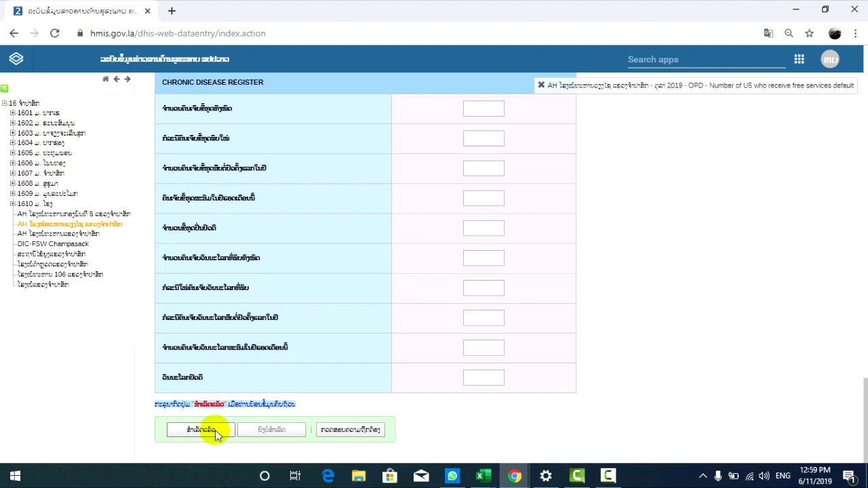
- Mark the October 2019 OPD form complete and confirm the prompt with OK
{"action": "left_click", "coordinate": [206, 428]}
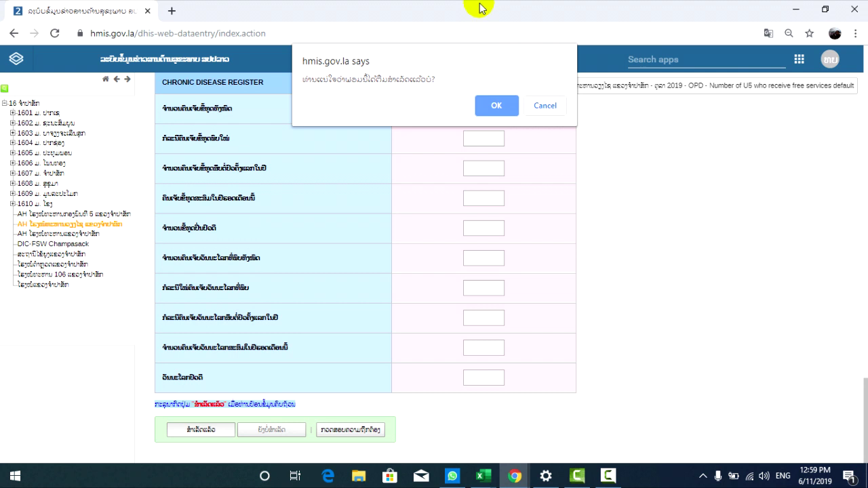
{"action": "left_click", "coordinate": [498, 104]}
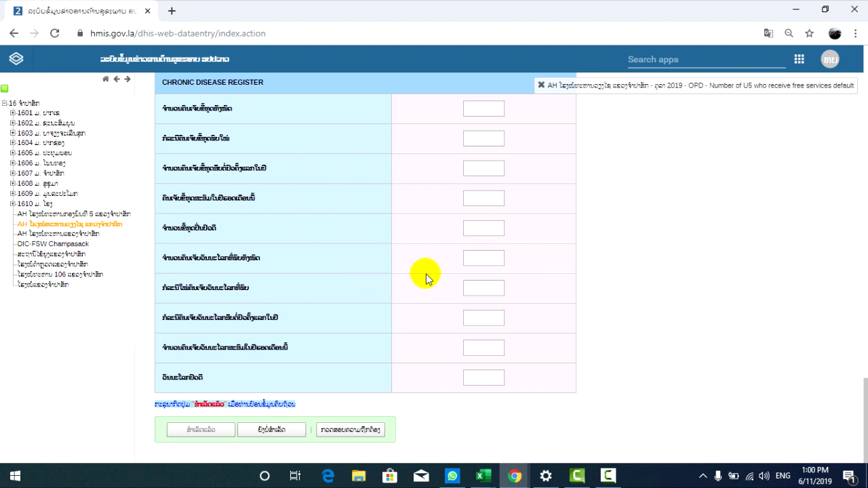
- Mark the completed October 2019 form Incomplete, confirm with OK, and return to the top
{"action": "scroll", "coordinate": [421, 288], "scroll_direction": "up", "scroll_amount": 4}
{"action": "scroll", "coordinate": [422, 288], "scroll_direction": "down", "scroll_amount": 5}
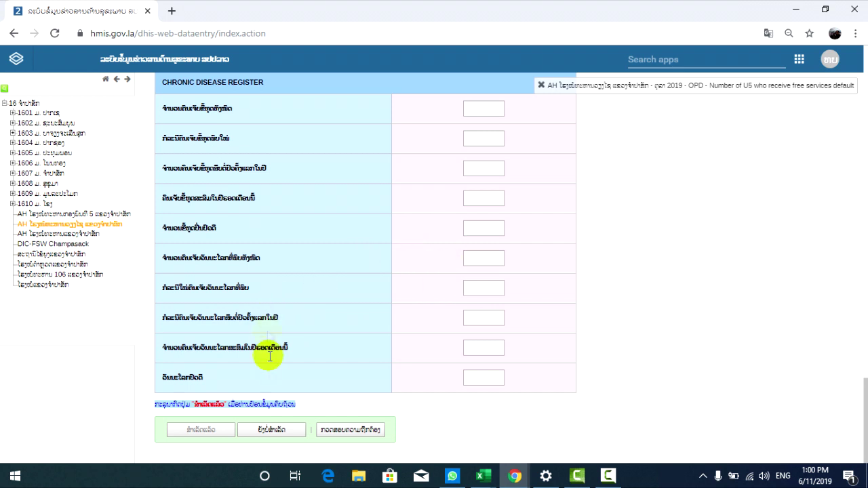
{"action": "scroll", "coordinate": [436, 301], "scroll_direction": "up", "scroll_amount": 6}
{"action": "scroll", "coordinate": [462, 337], "scroll_direction": "up", "scroll_amount": 5}
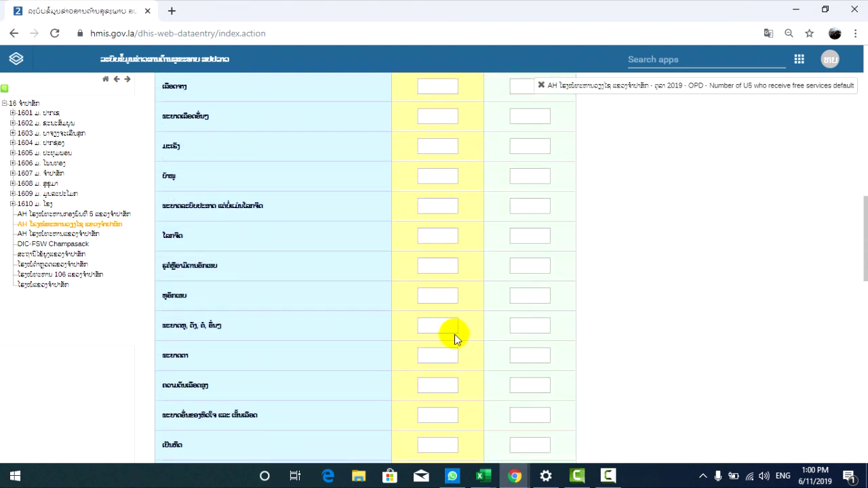
{"action": "scroll", "coordinate": [455, 334], "scroll_direction": "up", "scroll_amount": 8}
{"action": "scroll", "coordinate": [451, 333], "scroll_direction": "up", "scroll_amount": 4}
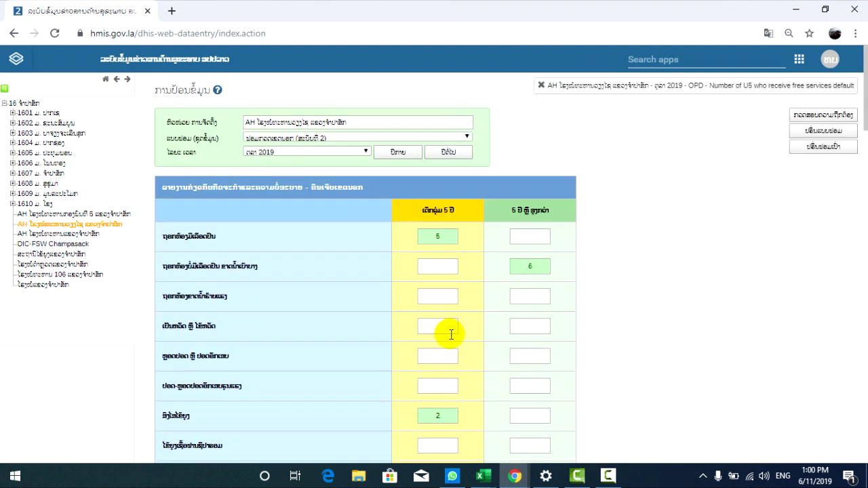
{"action": "scroll", "coordinate": [448, 339], "scroll_direction": "down", "scroll_amount": 1}
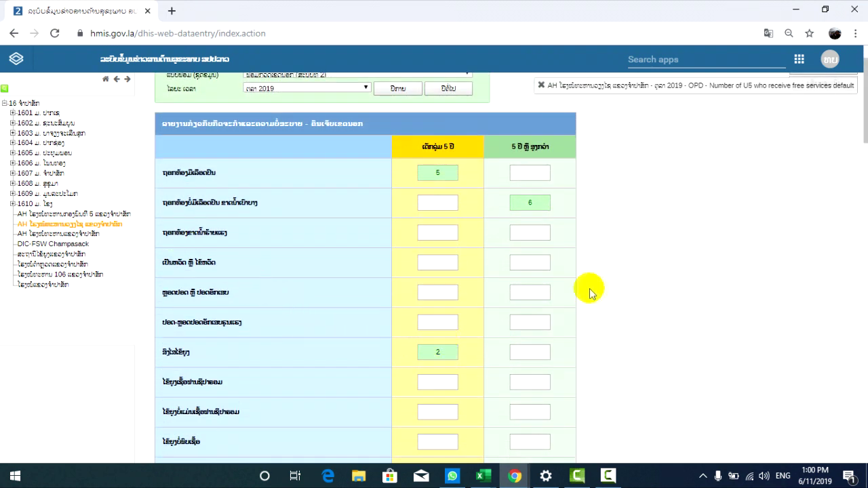
{"action": "scroll", "coordinate": [448, 325], "scroll_direction": "down", "scroll_amount": 15}
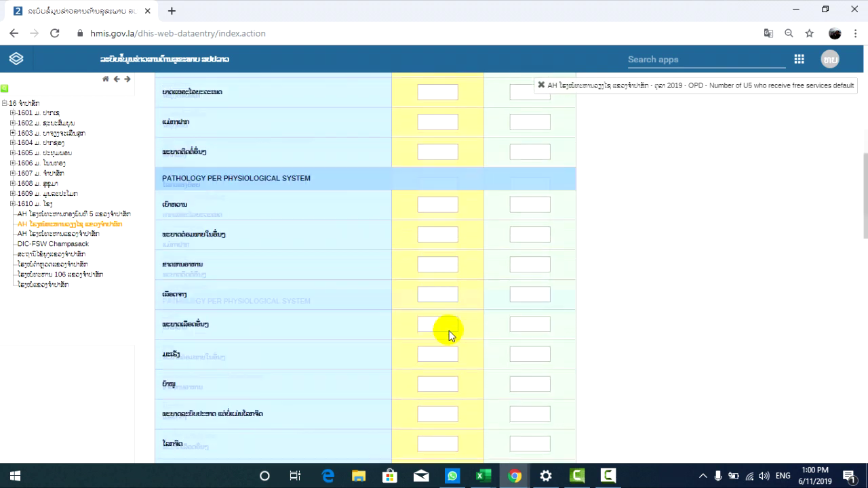
{"action": "scroll", "coordinate": [447, 333], "scroll_direction": "down", "scroll_amount": 5}
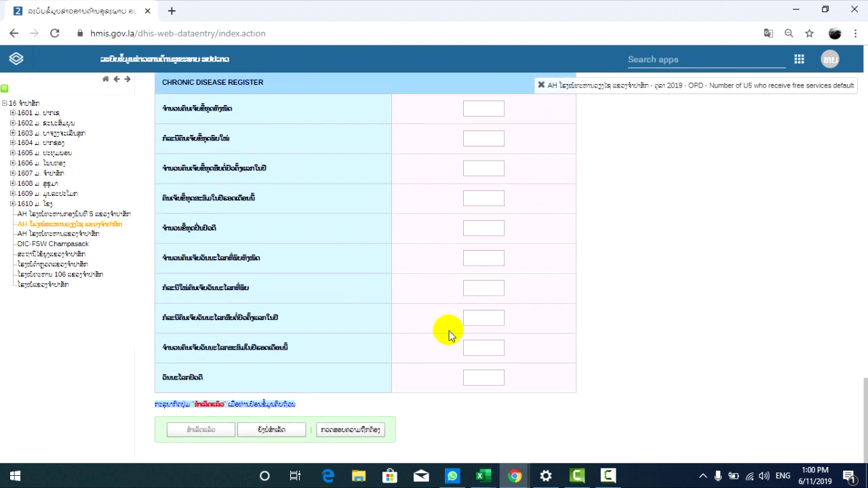
{"action": "left_click", "coordinate": [262, 427]}
{"action": "left_click", "coordinate": [505, 106]}
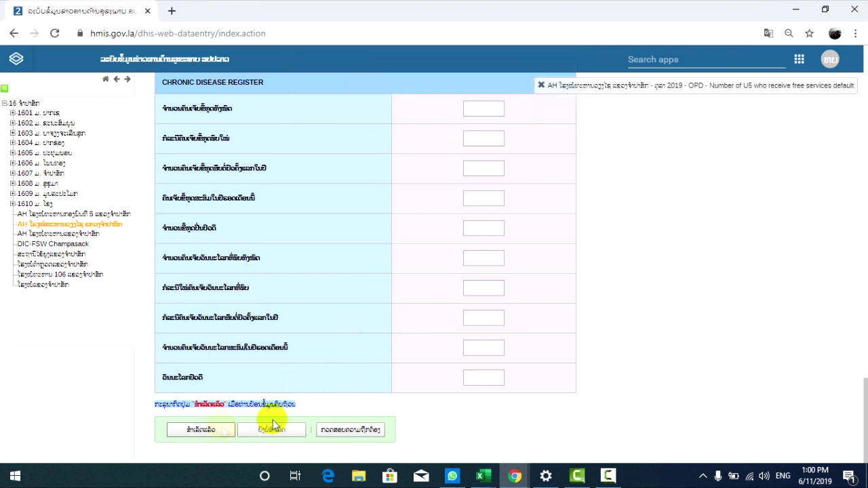
{"action": "scroll", "coordinate": [591, 330], "scroll_direction": "up", "scroll_amount": 7}
{"action": "scroll", "coordinate": [591, 333], "scroll_direction": "up", "scroll_amount": 10}
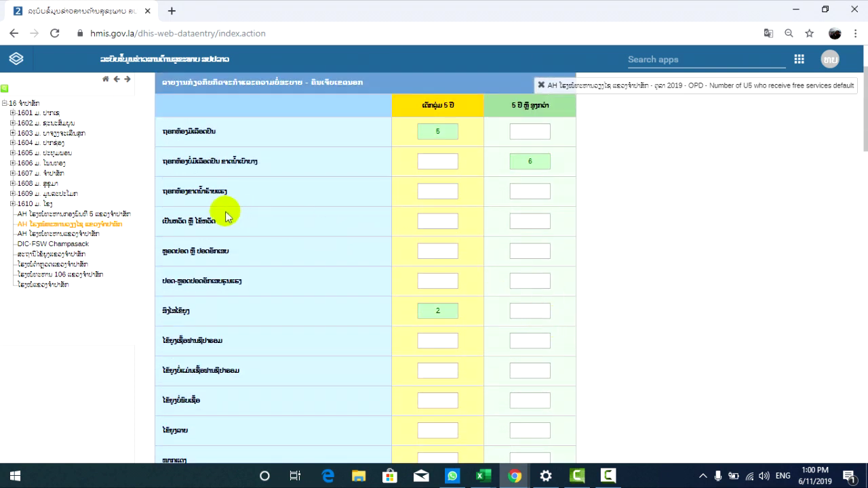
- Enter 4 in the fourth row's '5 ปี ขึ้นไป' field and save it
{"action": "left_click", "coordinate": [530, 223]}
{"action": "type", "text": "4"}
{"action": "left_click", "coordinate": [647, 223]}
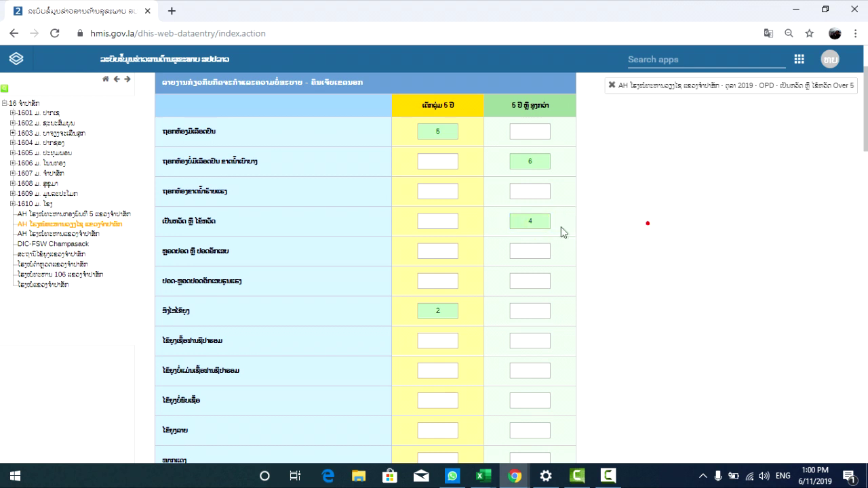
- Mark the edited form complete again and confirm with OK
{"action": "scroll", "coordinate": [442, 333], "scroll_direction": "down", "scroll_amount": 8}
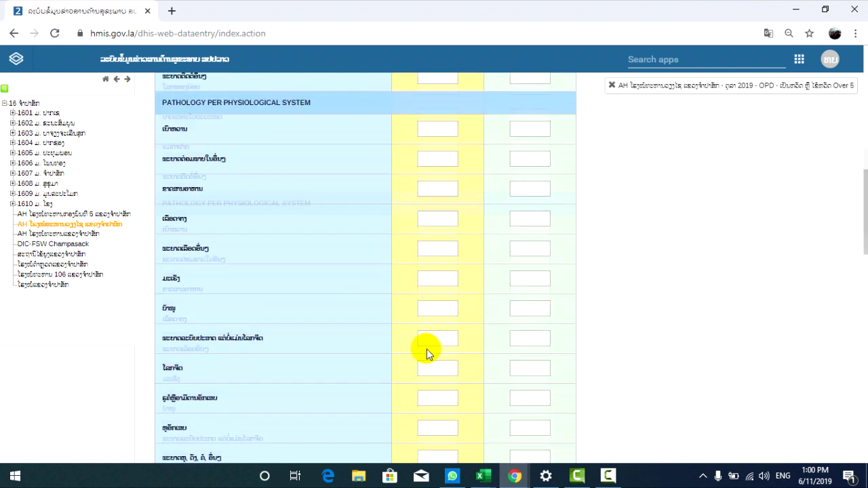
{"action": "scroll", "coordinate": [425, 353], "scroll_direction": "down", "scroll_amount": 15}
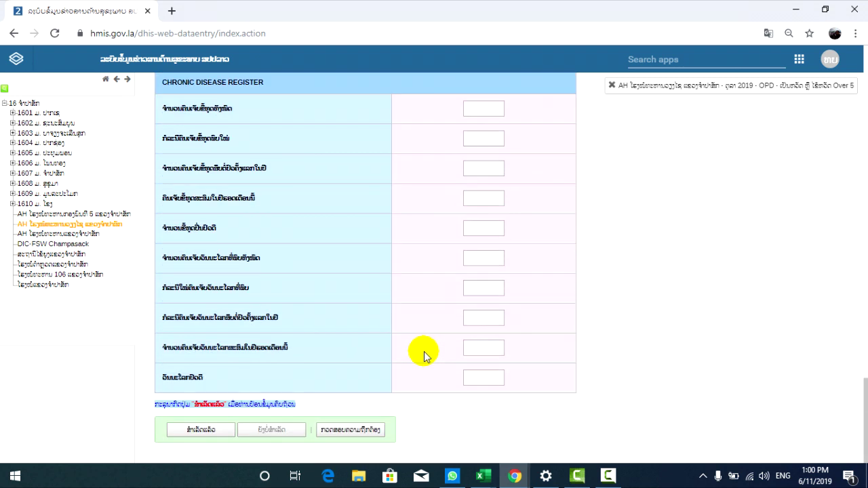
{"action": "left_click", "coordinate": [205, 432]}
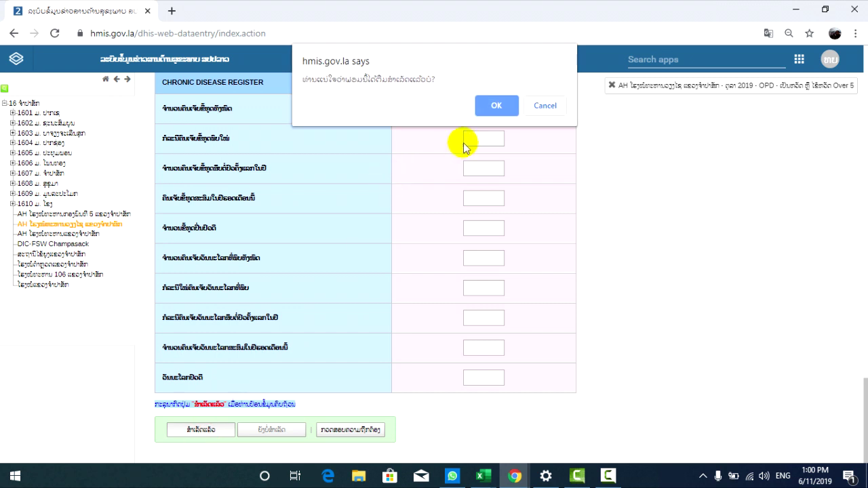
{"action": "left_click", "coordinate": [497, 109]}
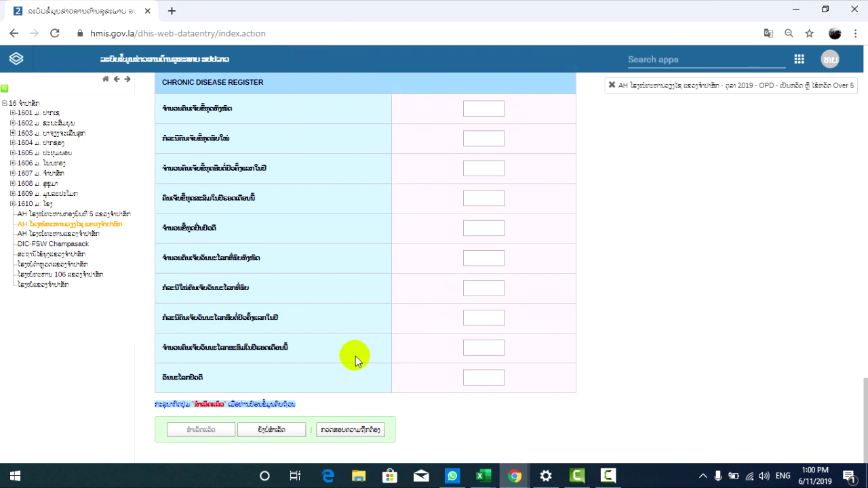
- Review the entered counts at the top of the form, then minimize Chrome to the desktop
{"action": "scroll", "coordinate": [505, 309], "scroll_direction": "up", "scroll_amount": 5}
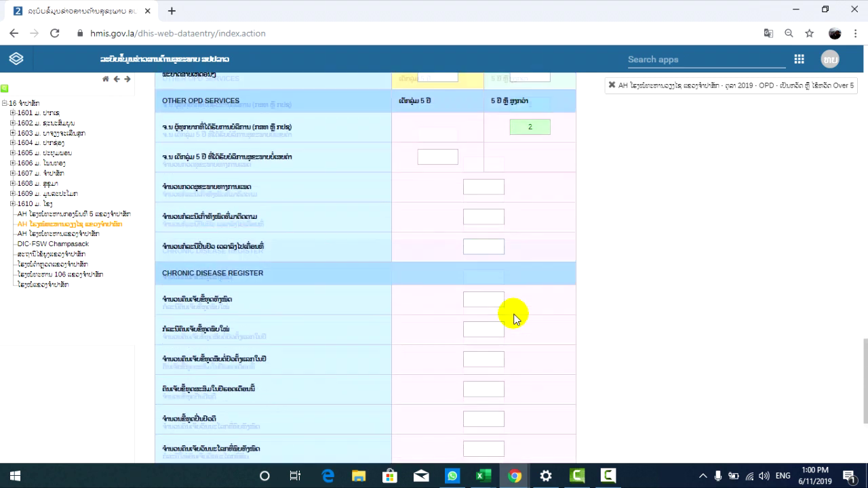
{"action": "scroll", "coordinate": [514, 313], "scroll_direction": "up", "scroll_amount": 10}
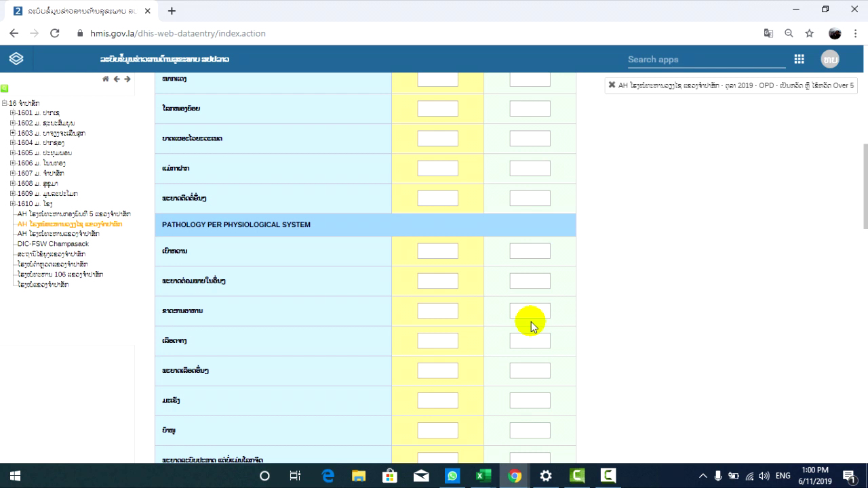
{"action": "scroll", "coordinate": [531, 321], "scroll_direction": "up", "scroll_amount": 10}
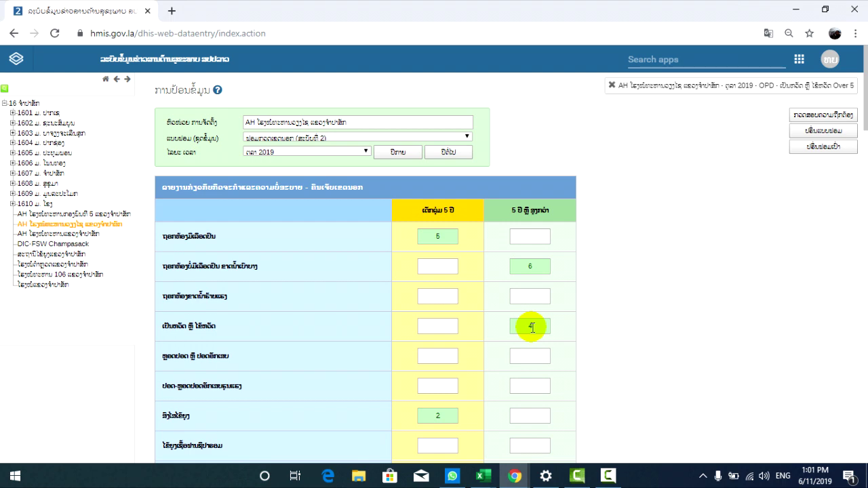
{"action": "left_click", "coordinate": [792, 10]}
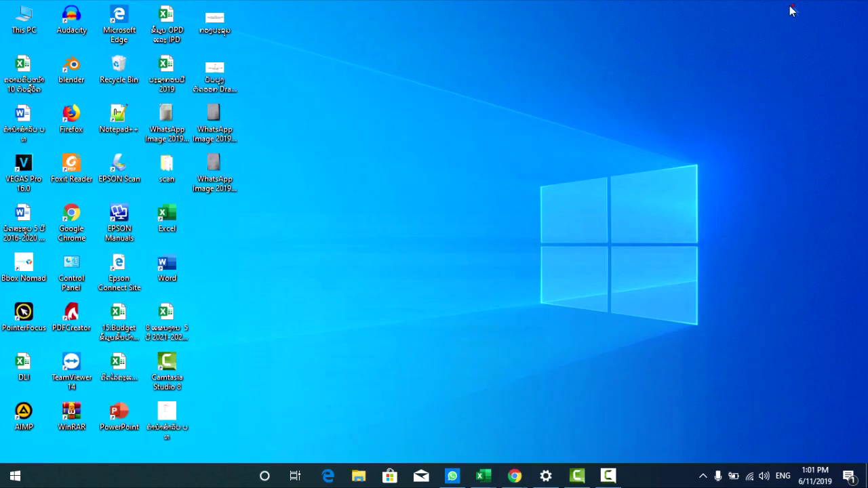